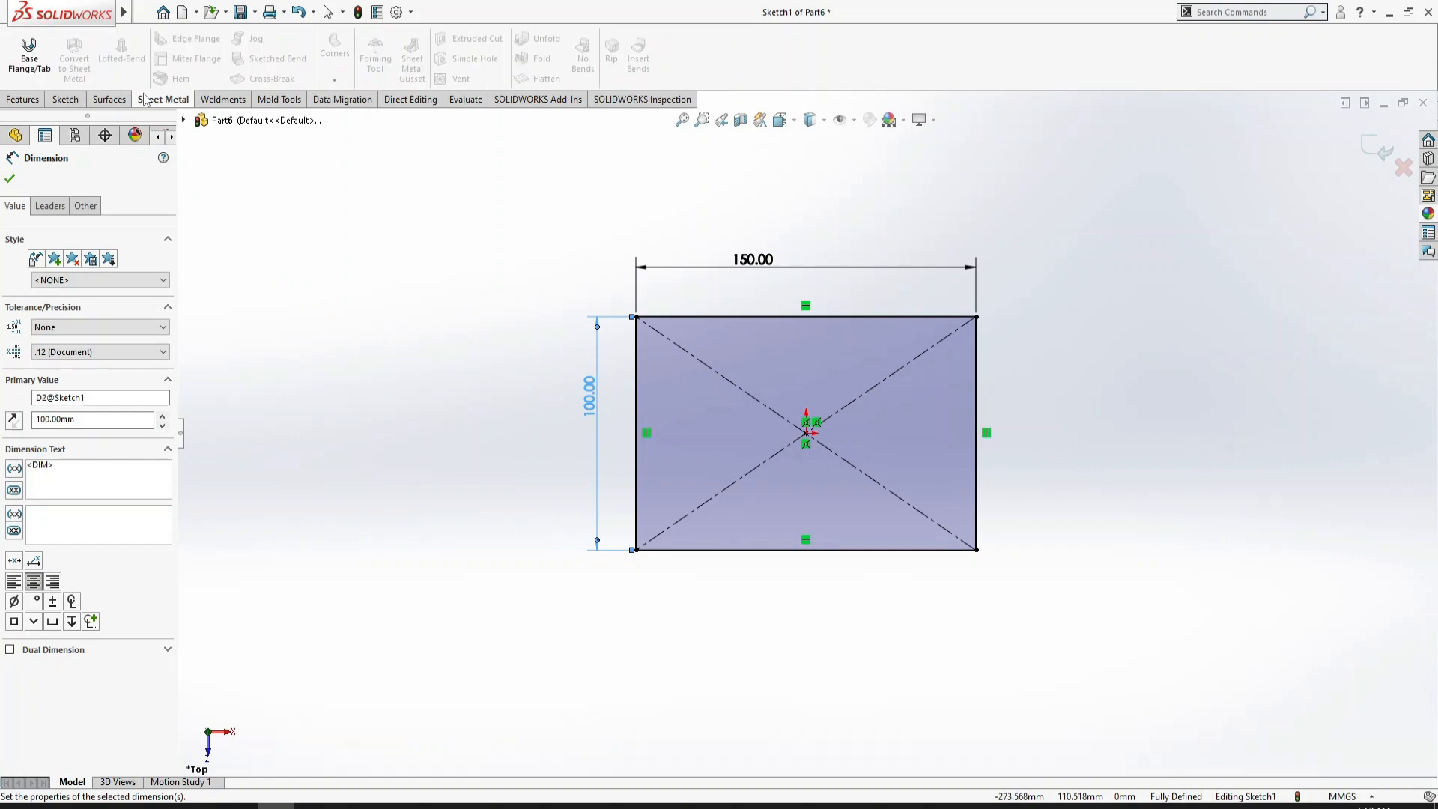
- Create a 2 mm thick base flange from the 150 by 100 mm rectangle sketch
click(34, 66)
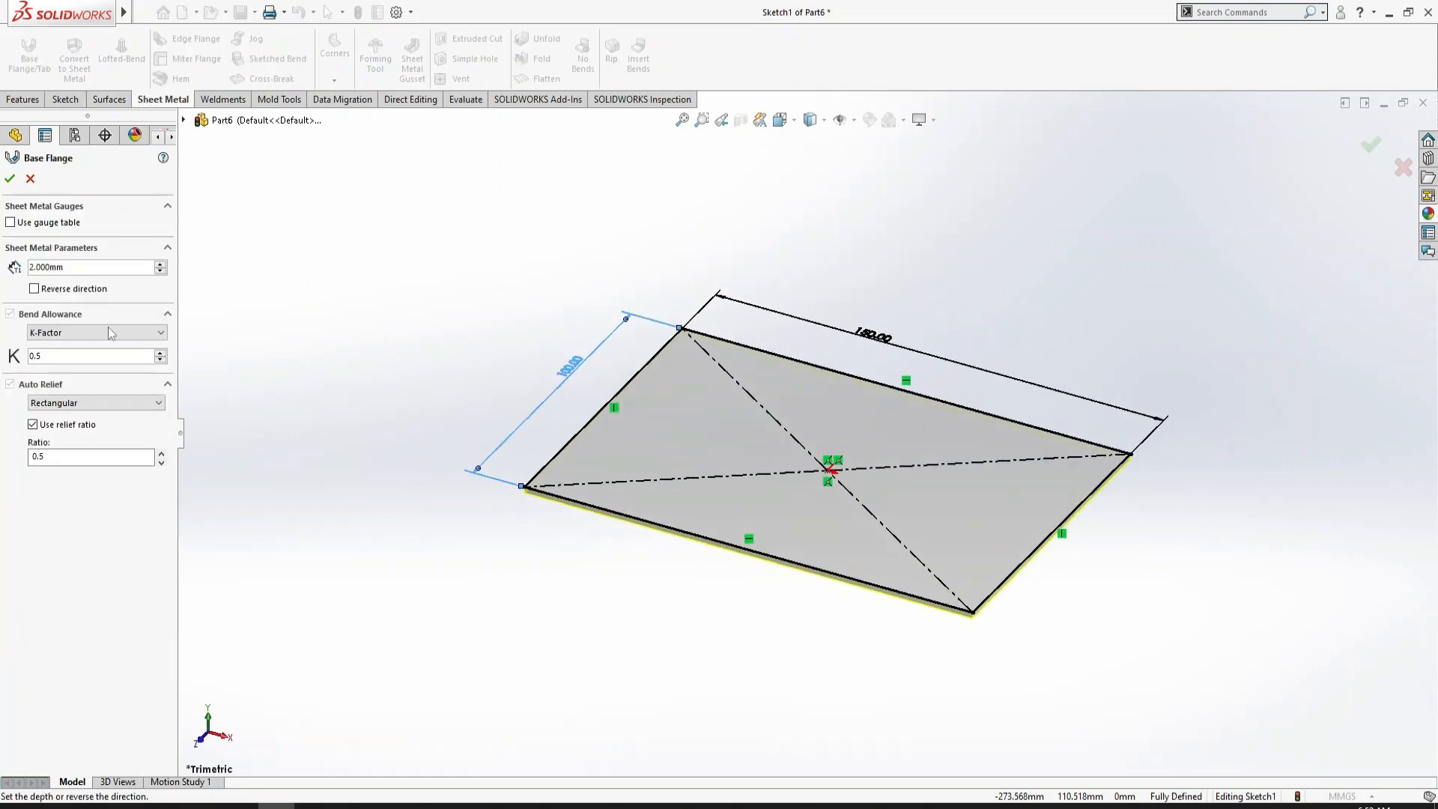
click(10, 178)
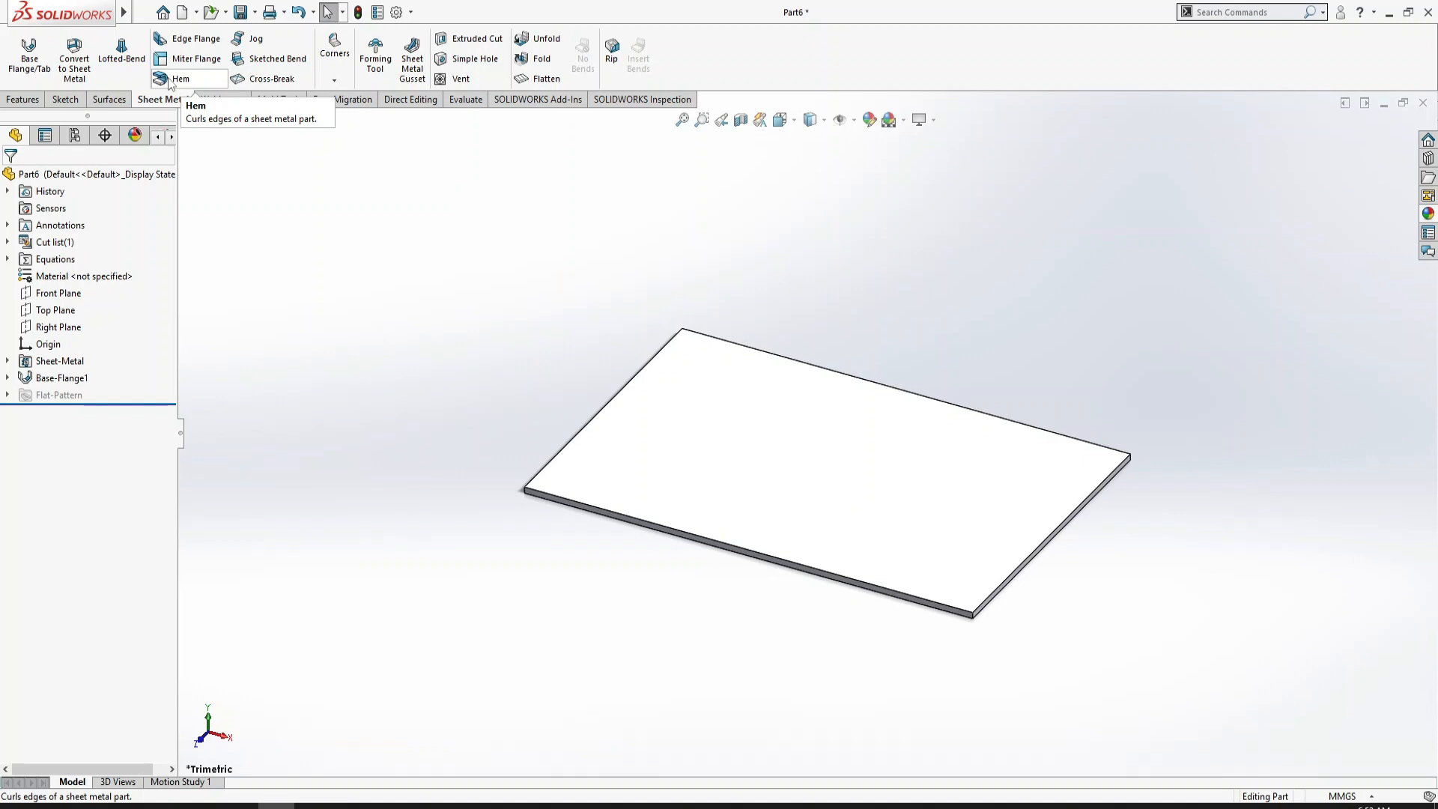
- Start a Hem on the upper short edge of the plate at the positive X end
click(169, 79)
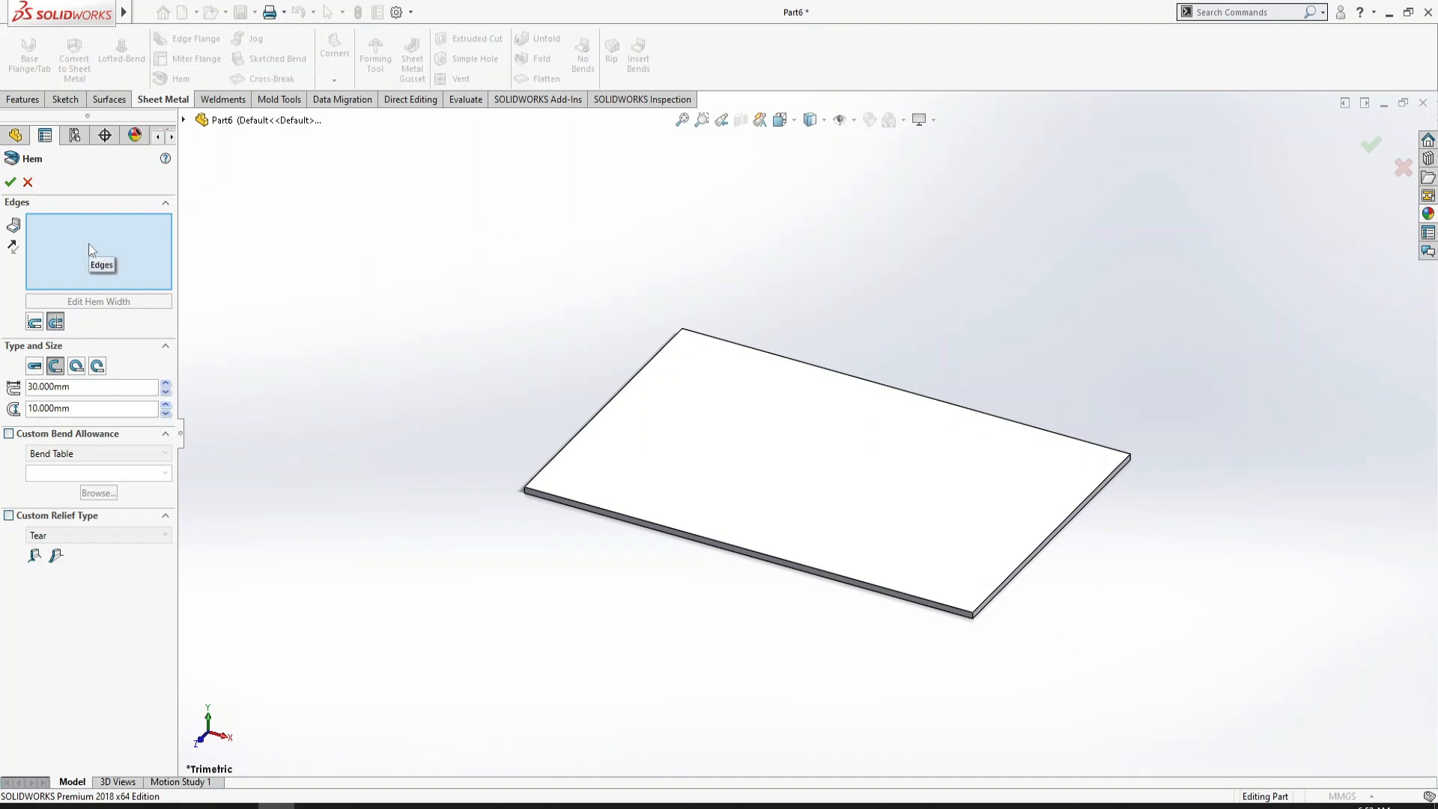
scroll(1024, 552, down, 4)
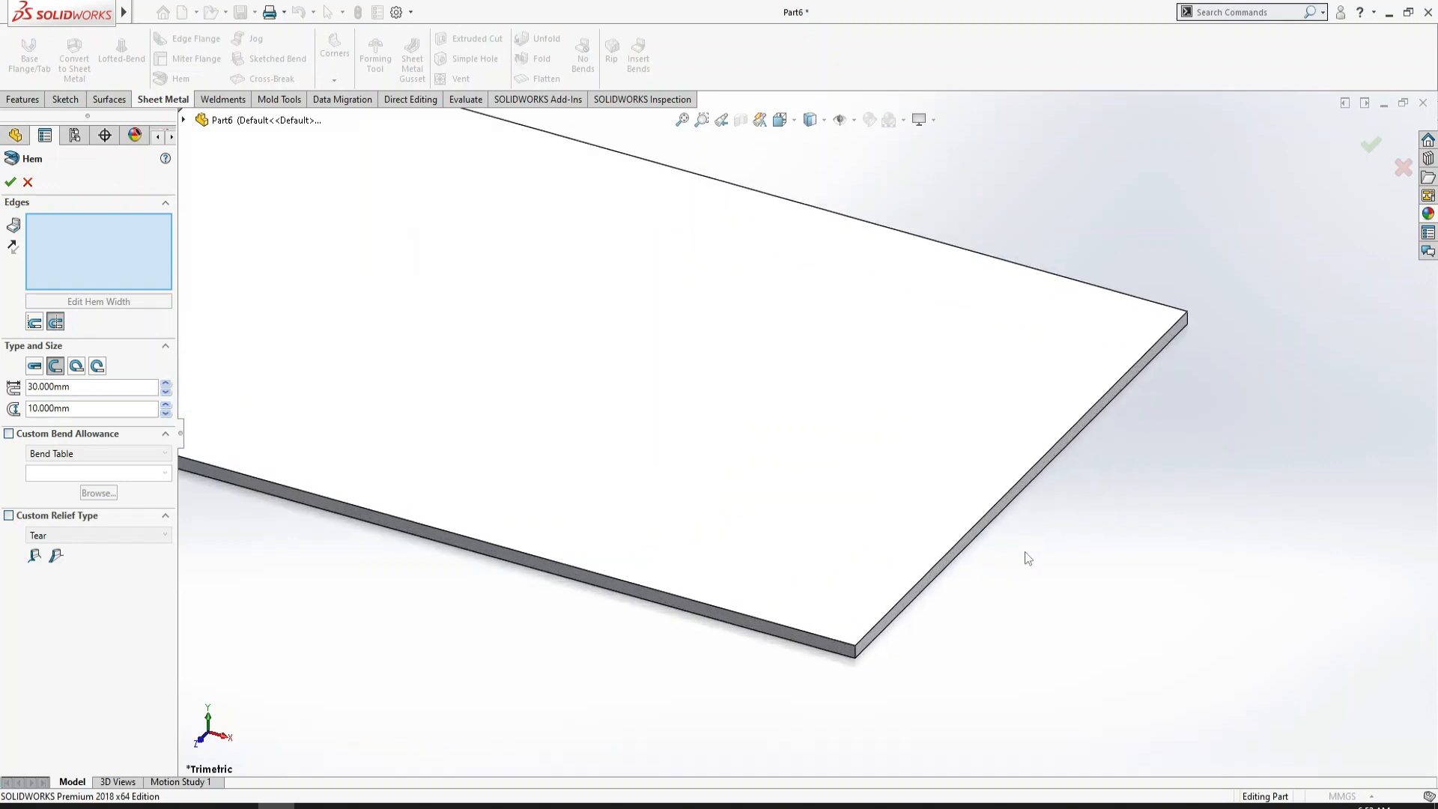
click(972, 528)
middle_drag(1212, 448, 1246, 376)
scroll(741, 312, up, 2)
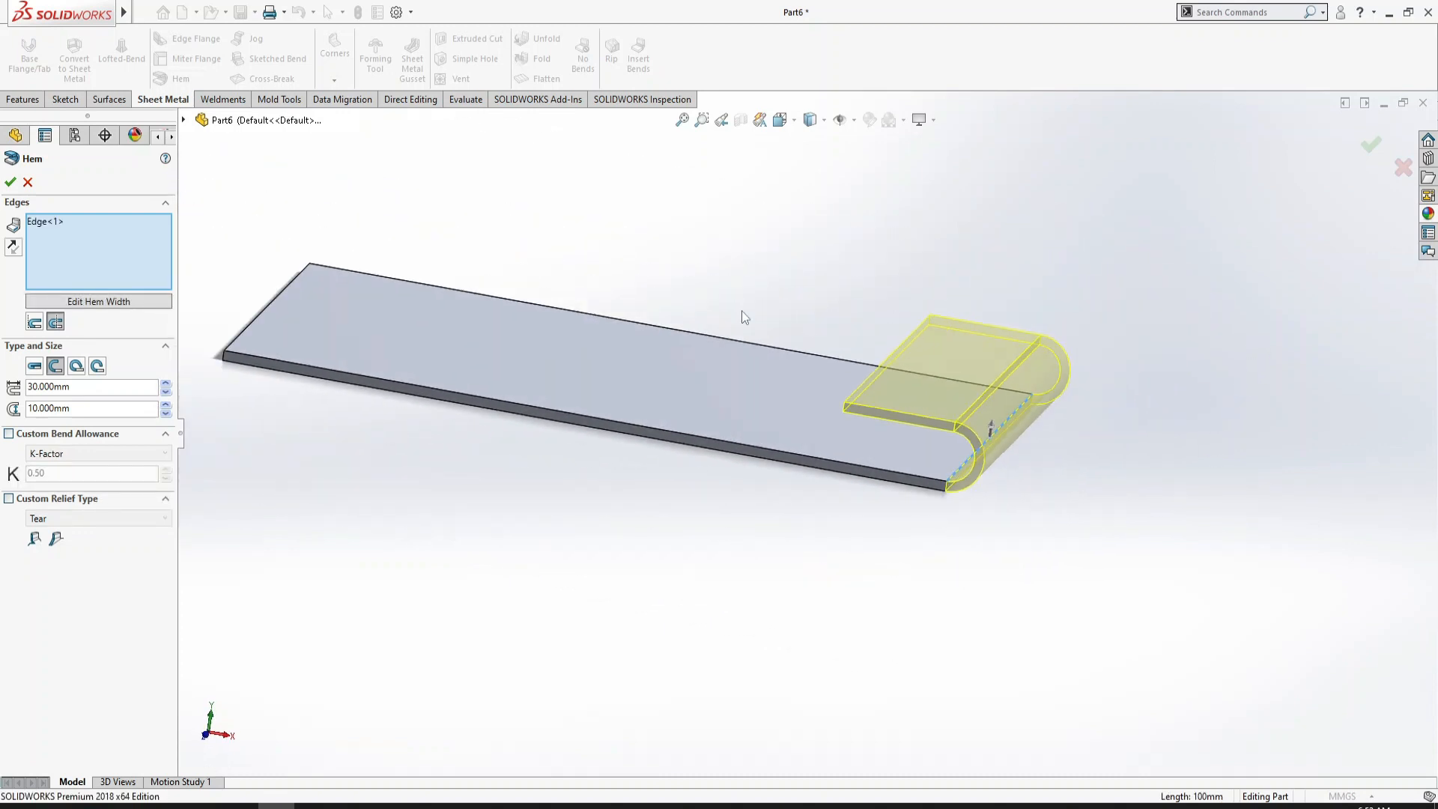
- Preview the hem with the Material Inside option and return it to Bend Outside
click(34, 323)
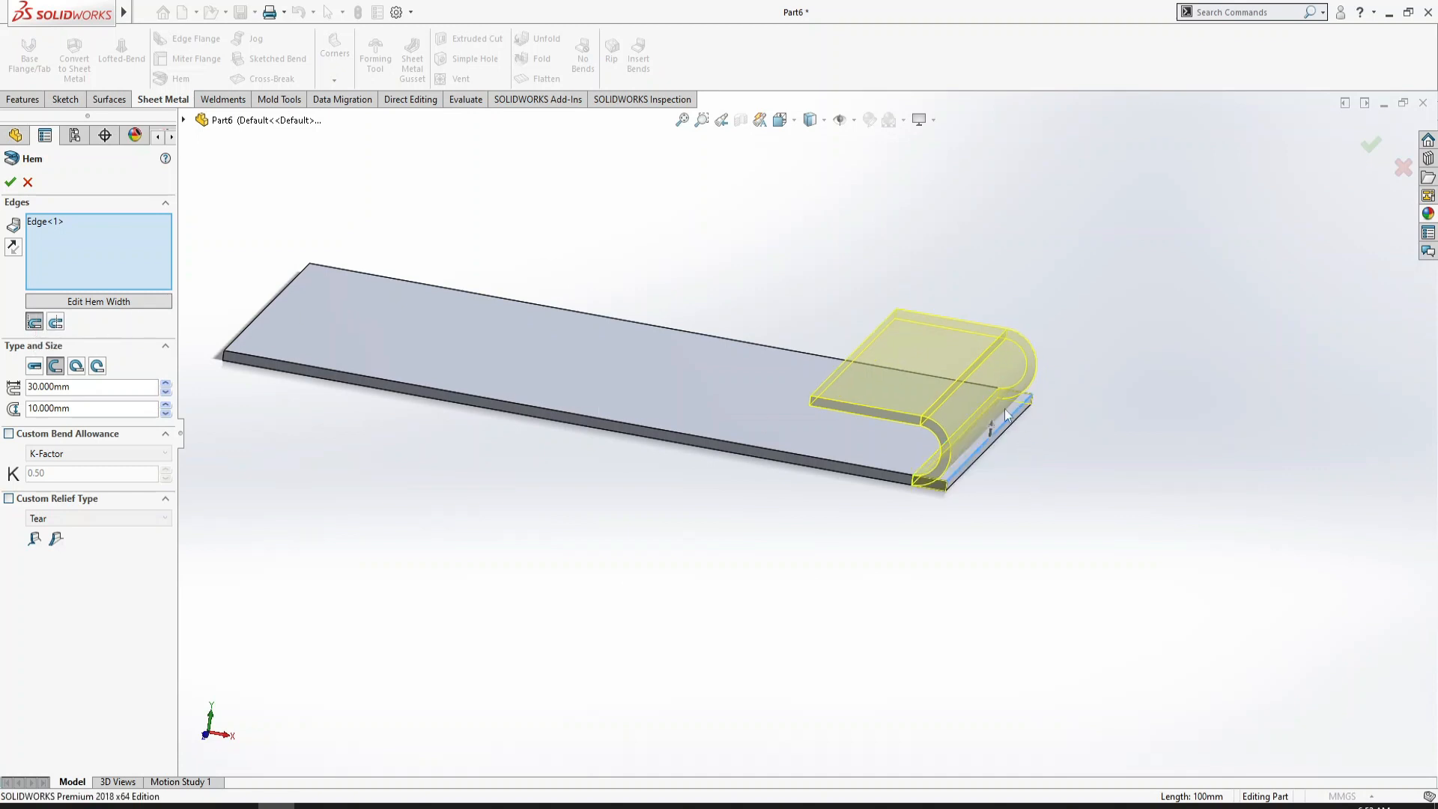
mouse_move(1029, 470)
middle_down()
mouse_move(1031, 449)
mouse_move(1004, 481)
middle_up()
click(55, 322)
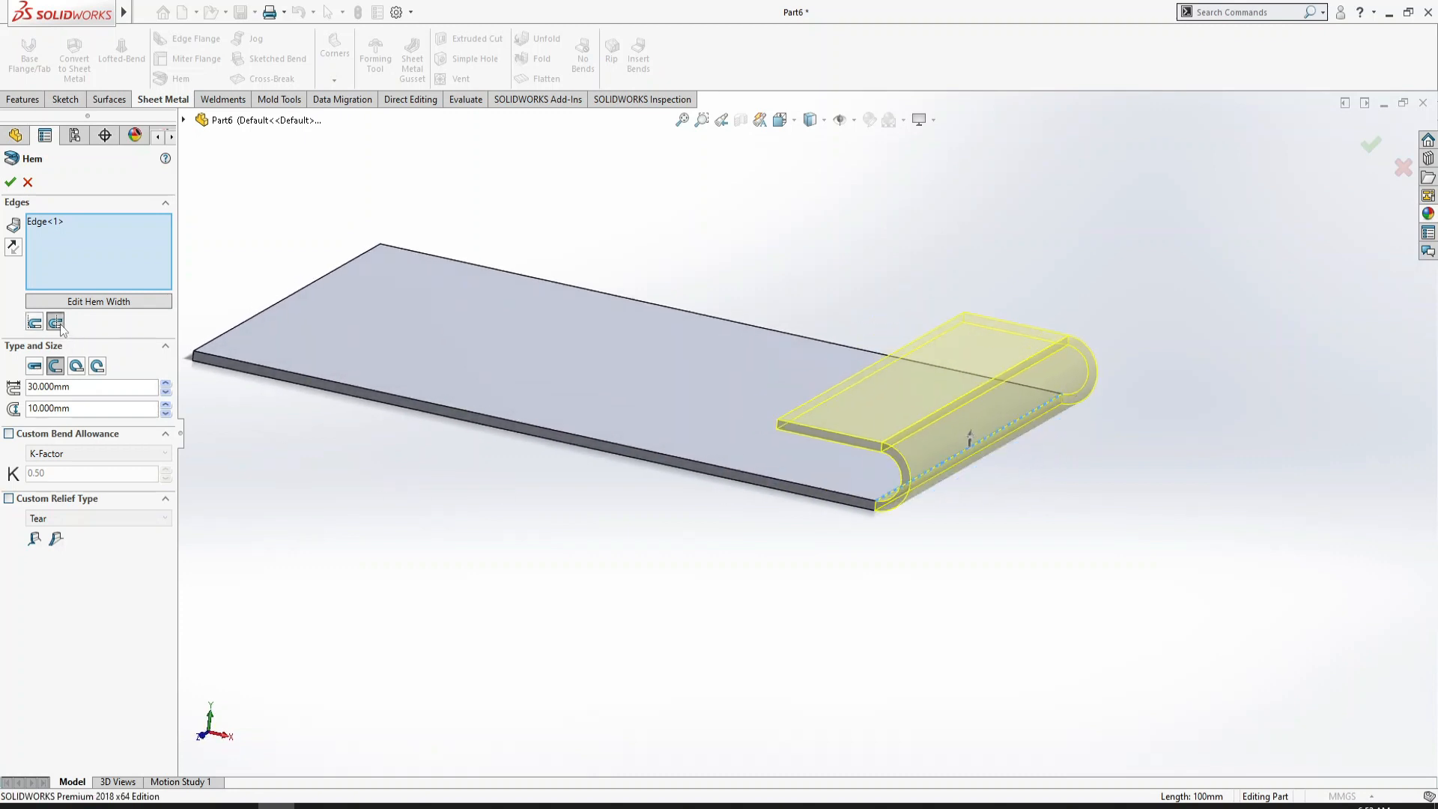
- Preview the hem as the closed type with a 30 mm length
click(41, 369)
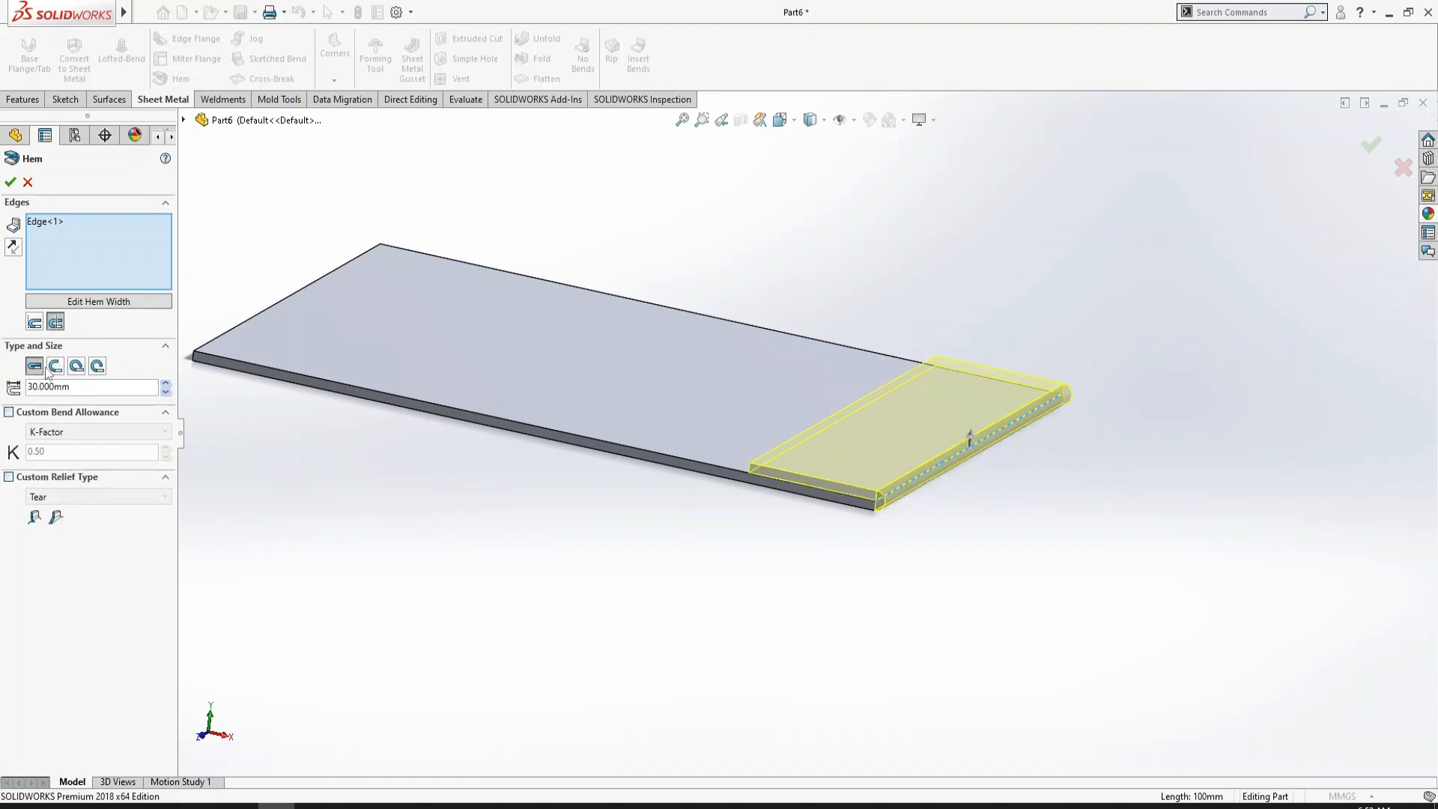
middle_drag(856, 507, 897, 474)
scroll(887, 448, down, 10)
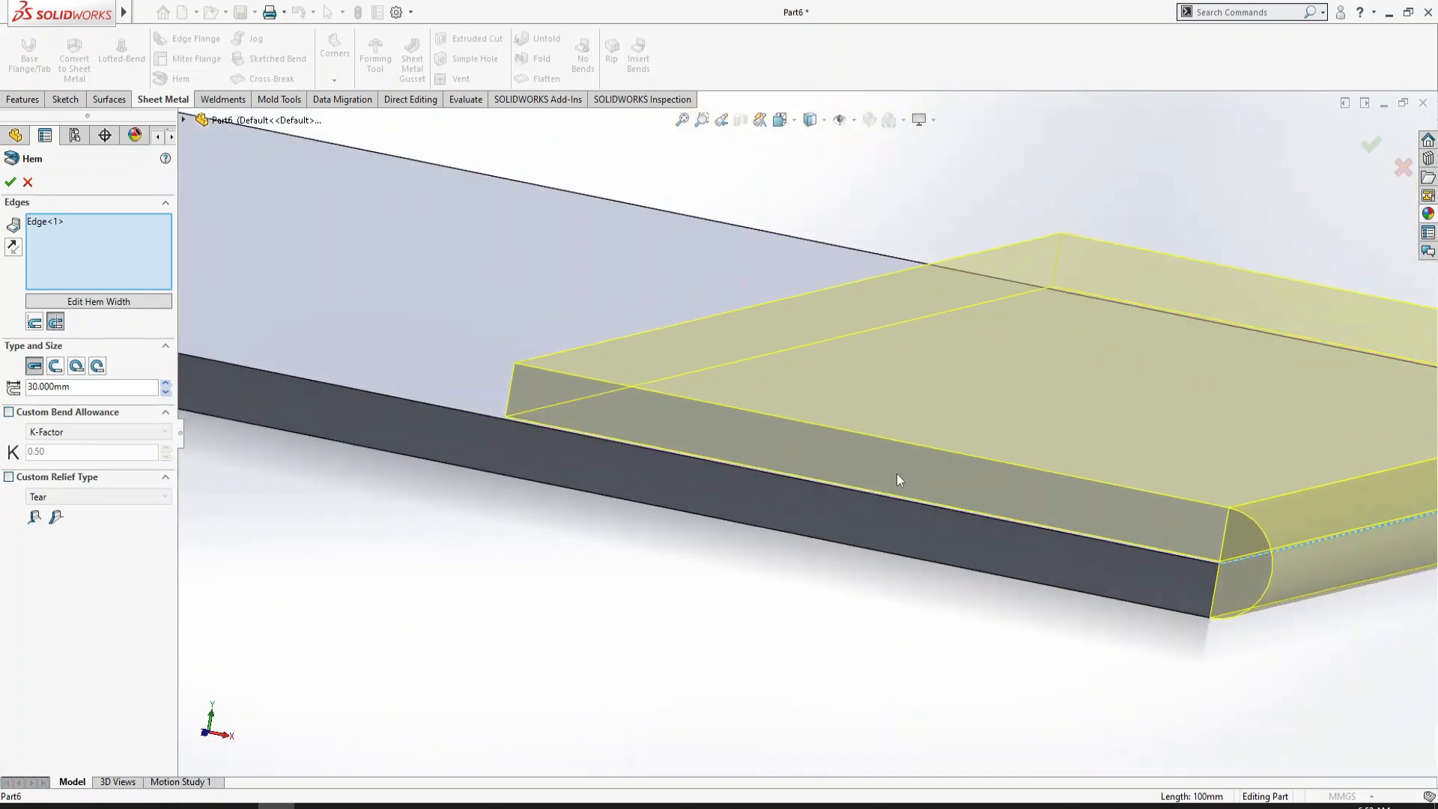
scroll(898, 474, up, 3)
- Make the hem an open type with a 15 mm gap distance and accept the feature
click(54, 365)
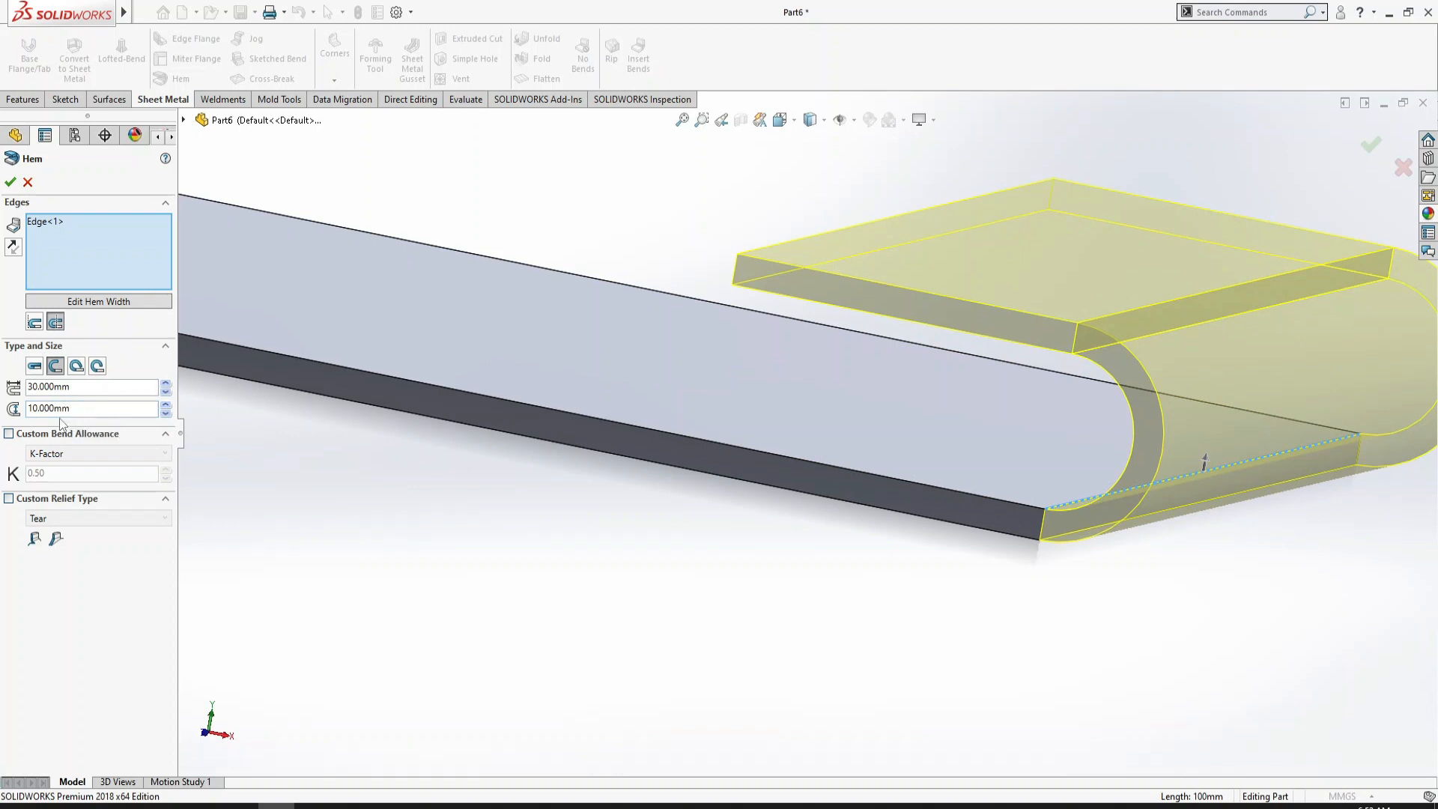
double_click(84, 410)
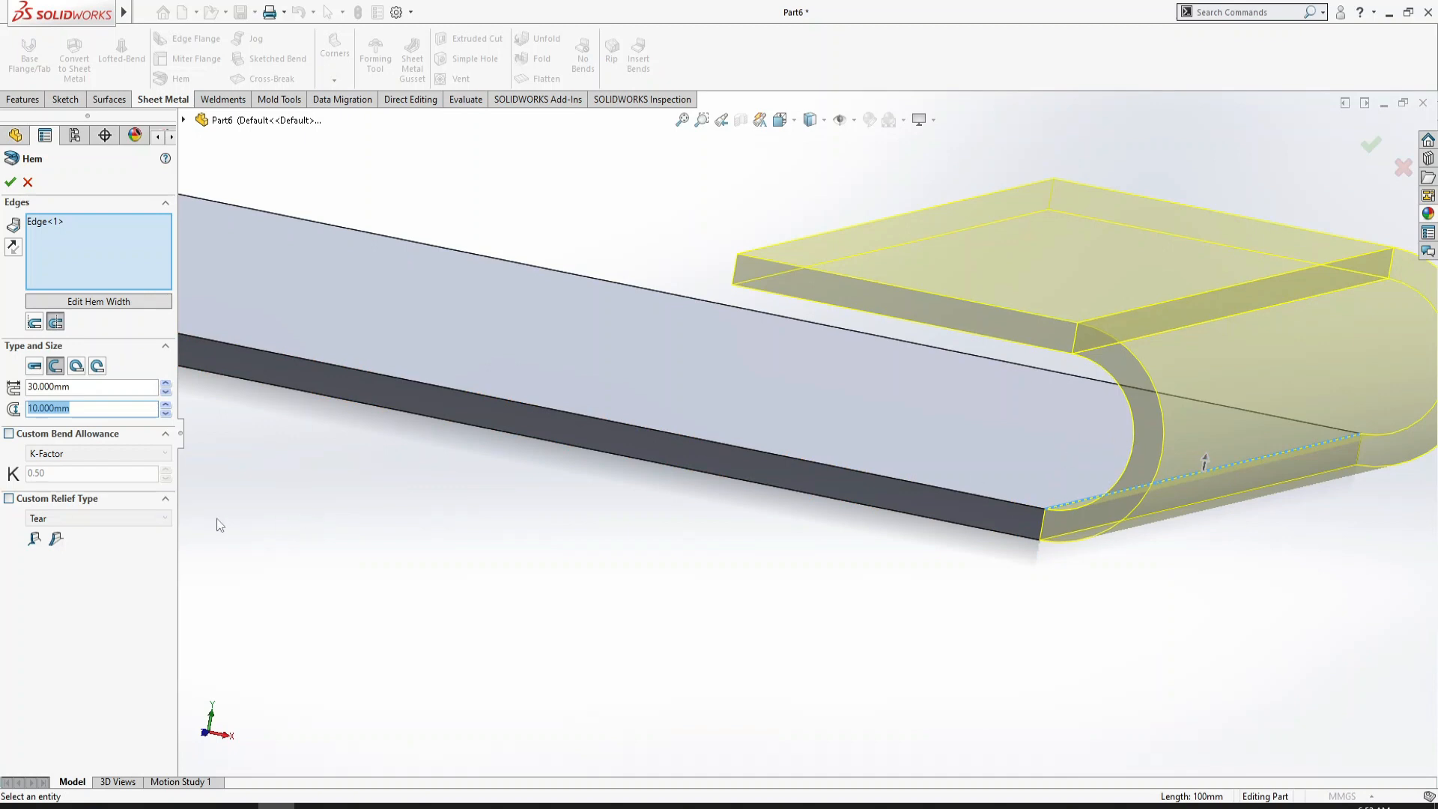
text(5)
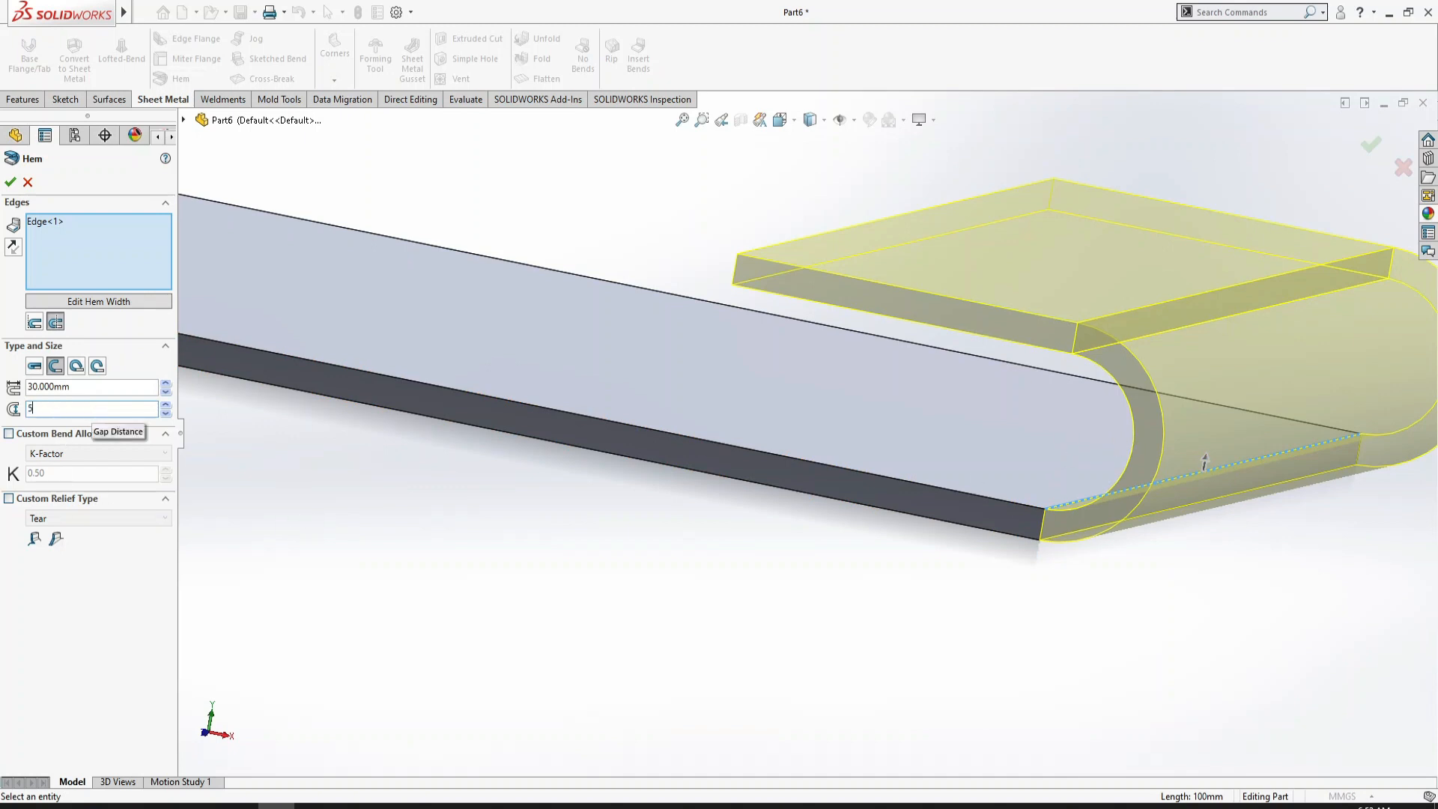
key(Return)
text(135.000mm)
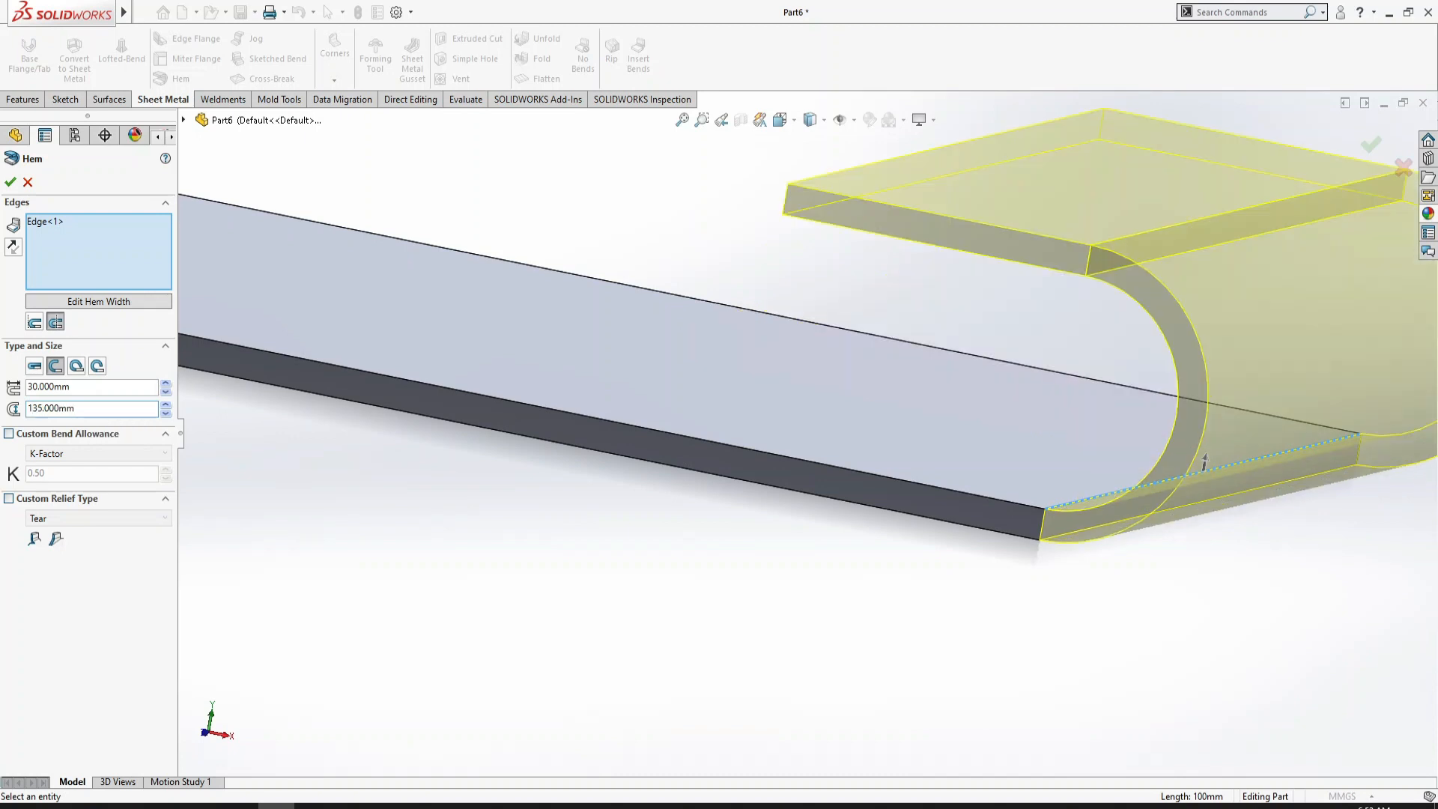
key(BackSpace)
text(3)
key(Return)
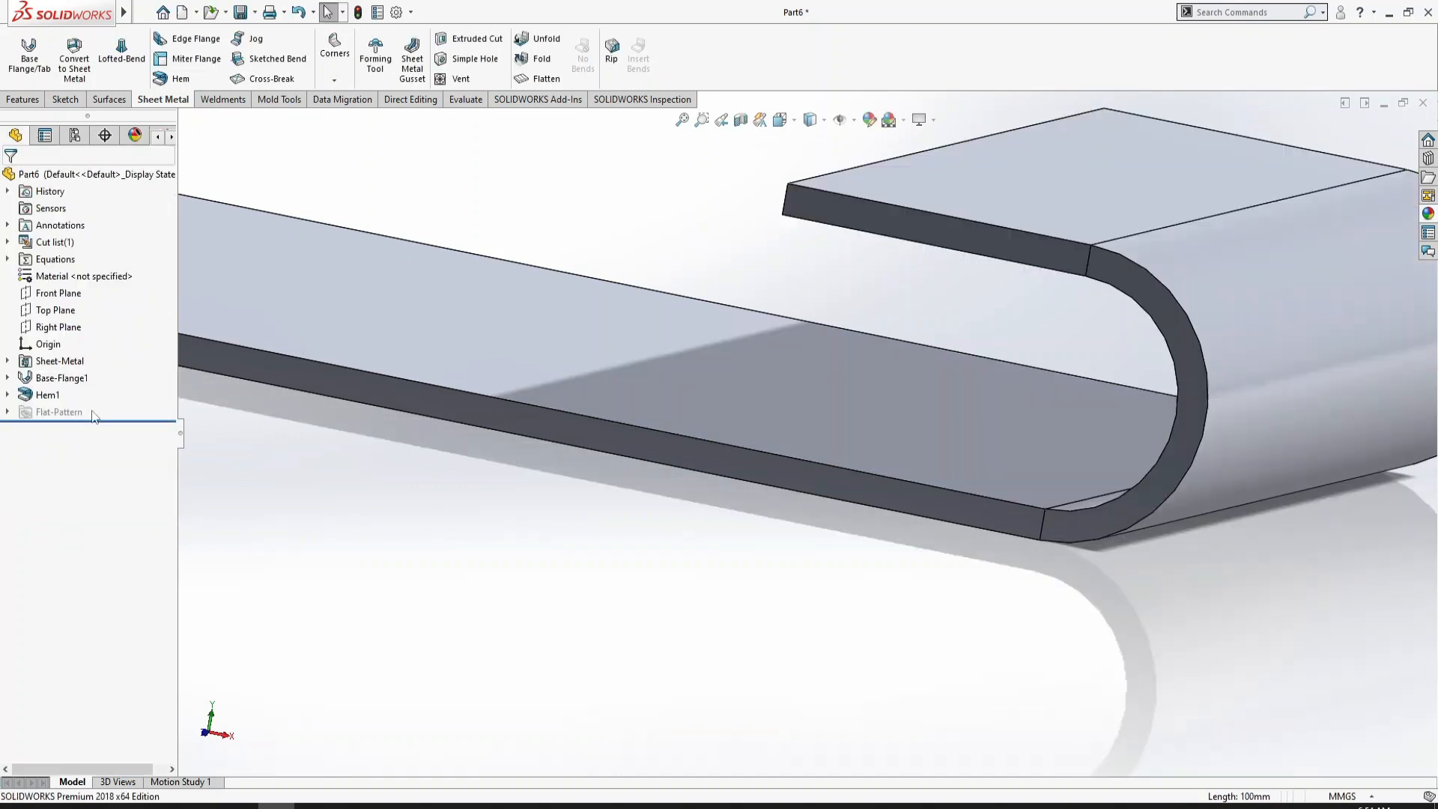
- Edit the hem feature, changing it to the teardrop type with a 200° angle
right_click(51, 397)
click(65, 351)
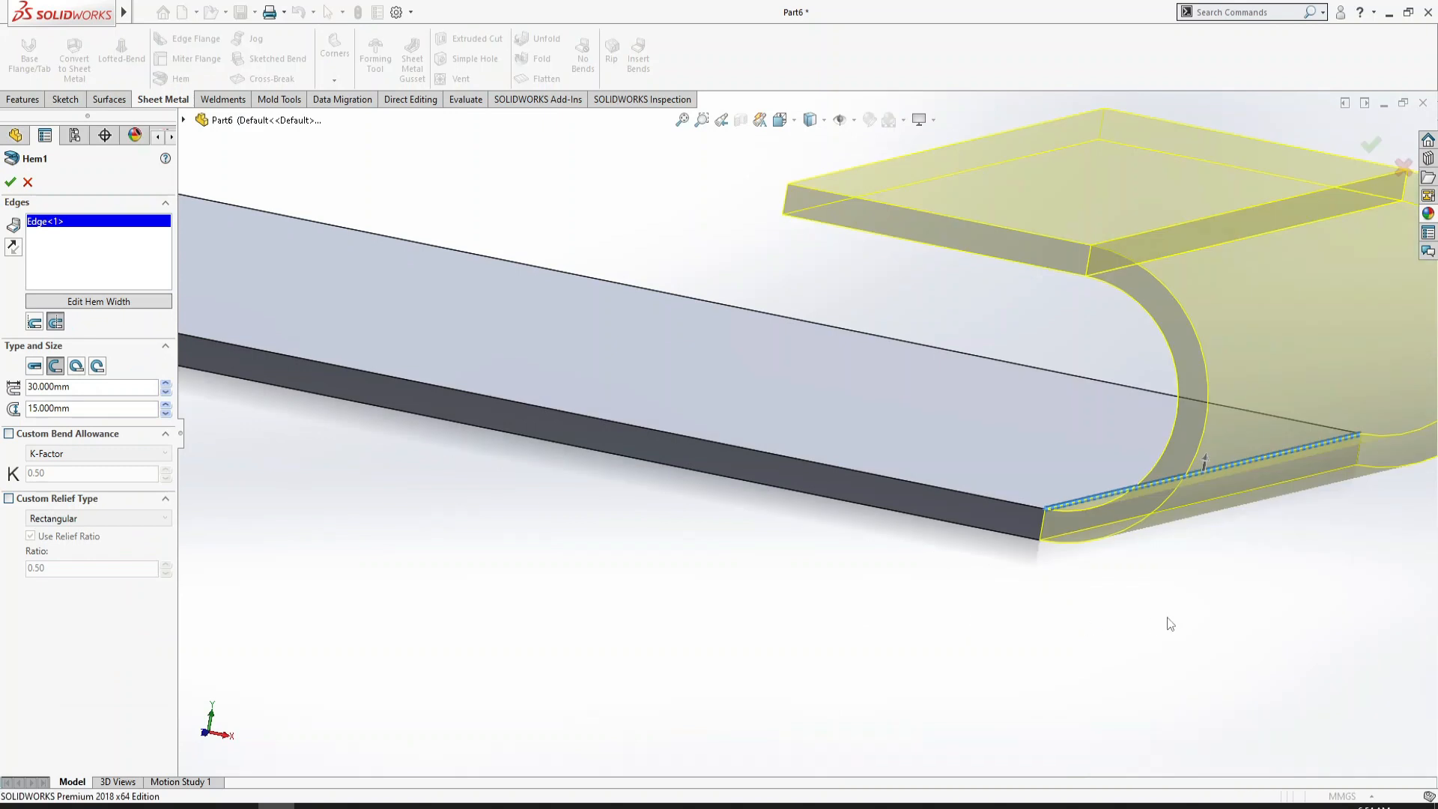
click(75, 365)
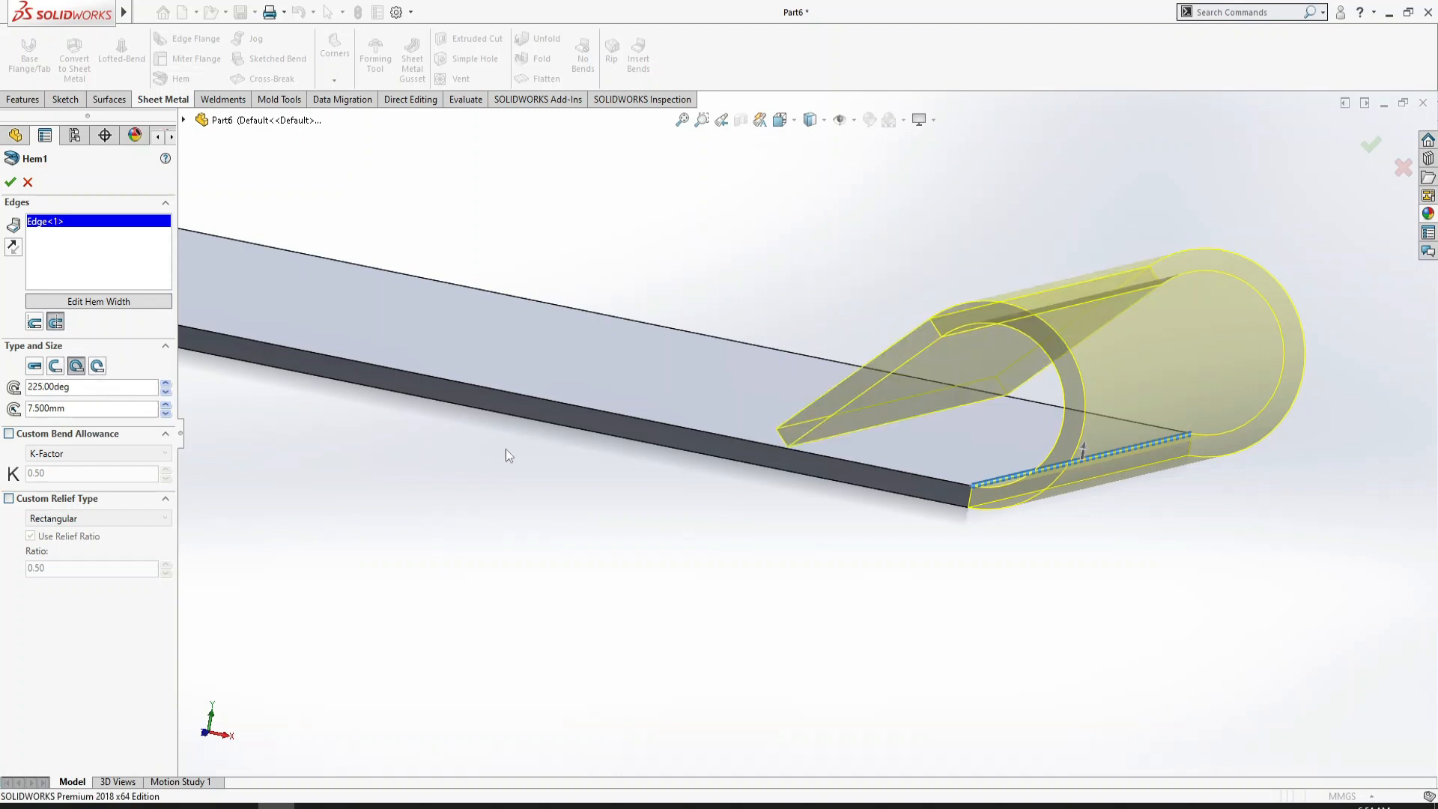
click(100, 386)
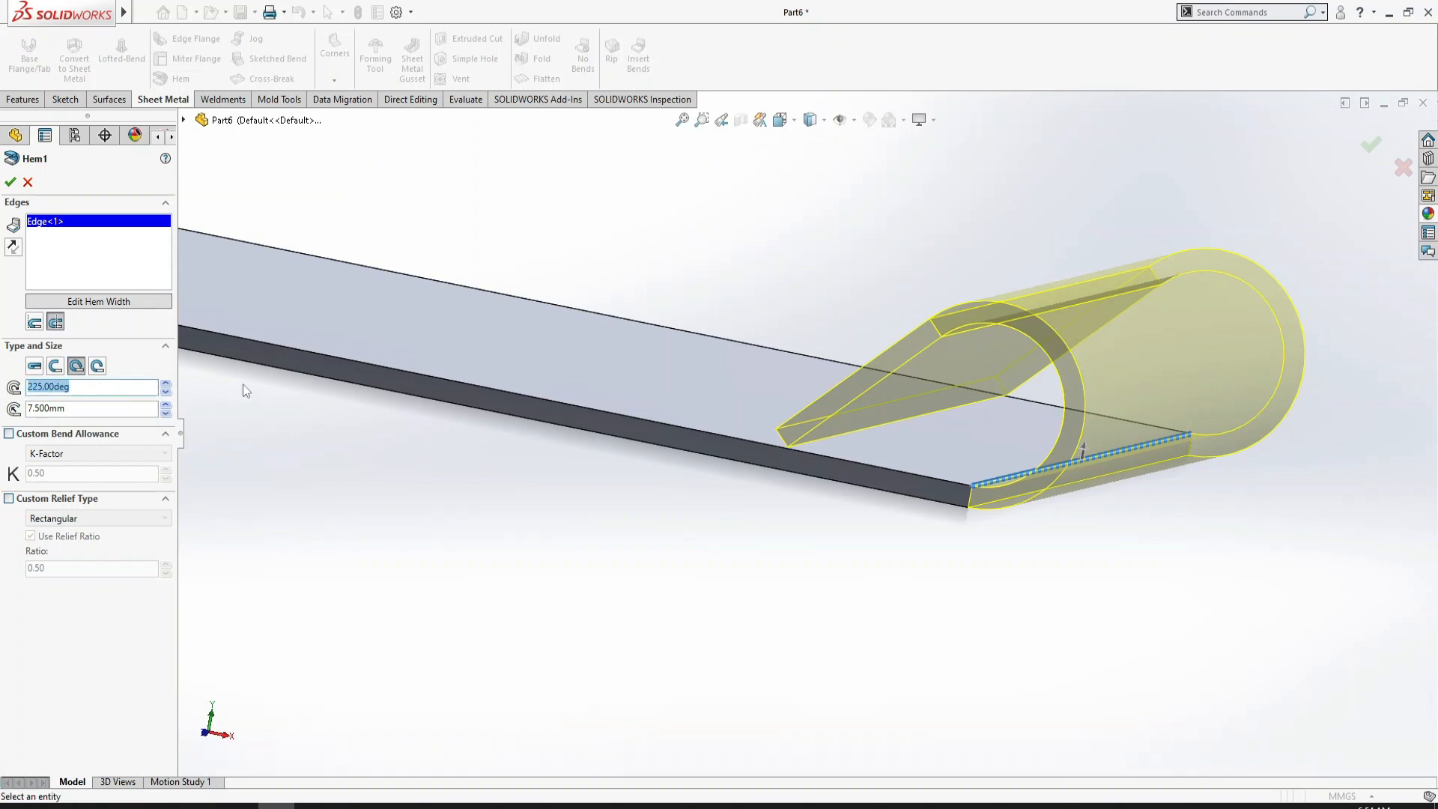
text(200)
key(Return)
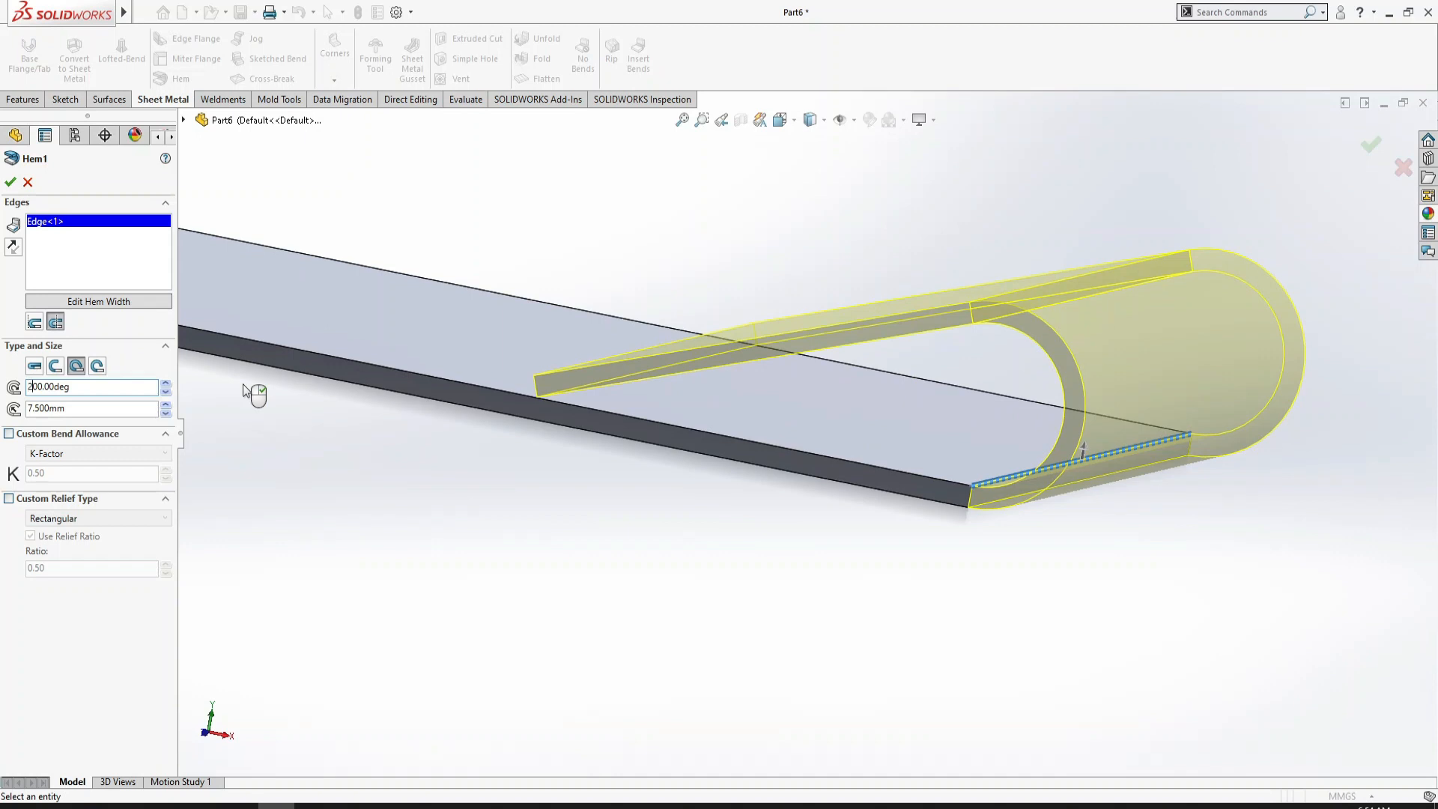
key(BackSpace)
key(Return)
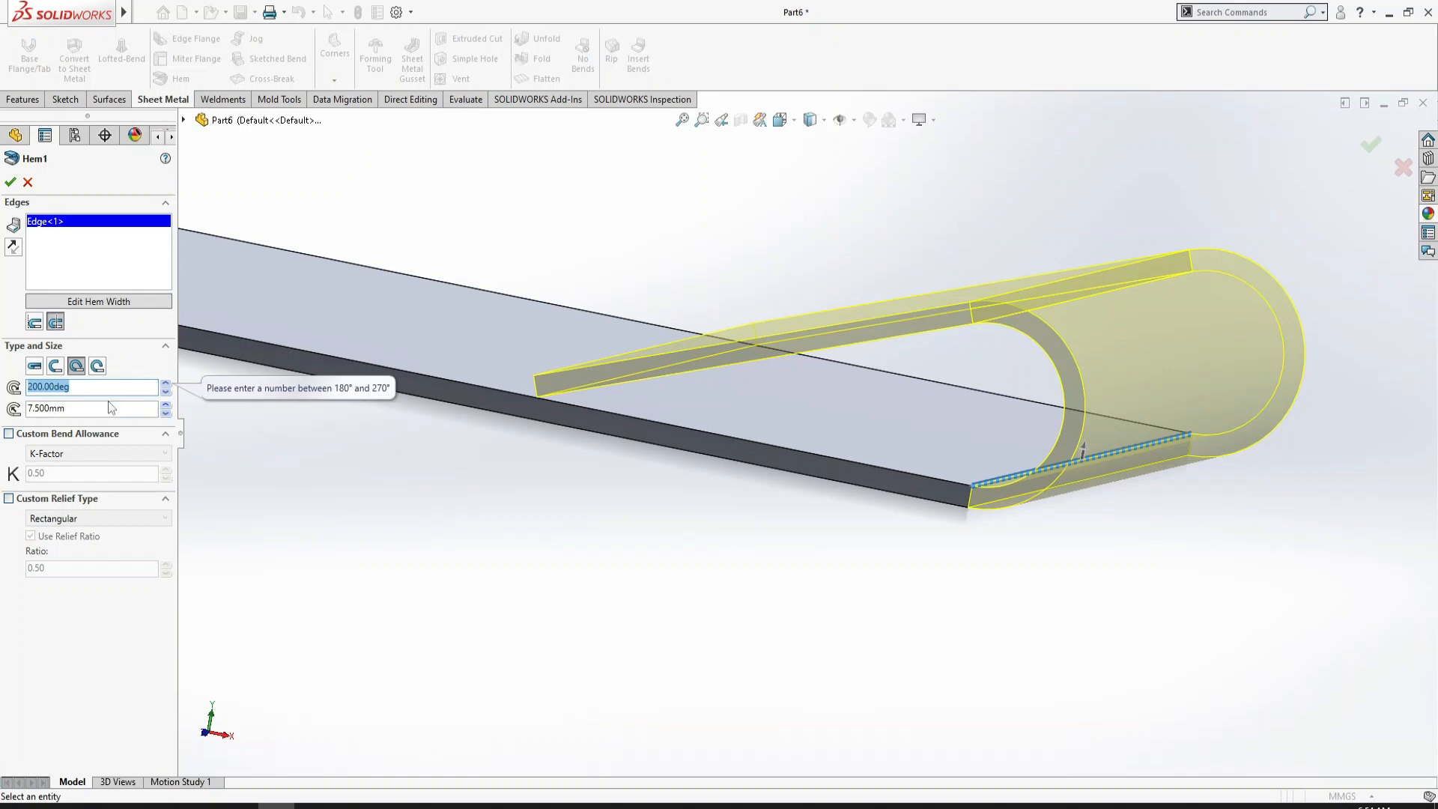
- Set the teardrop hem's angle to 260°
text(260)
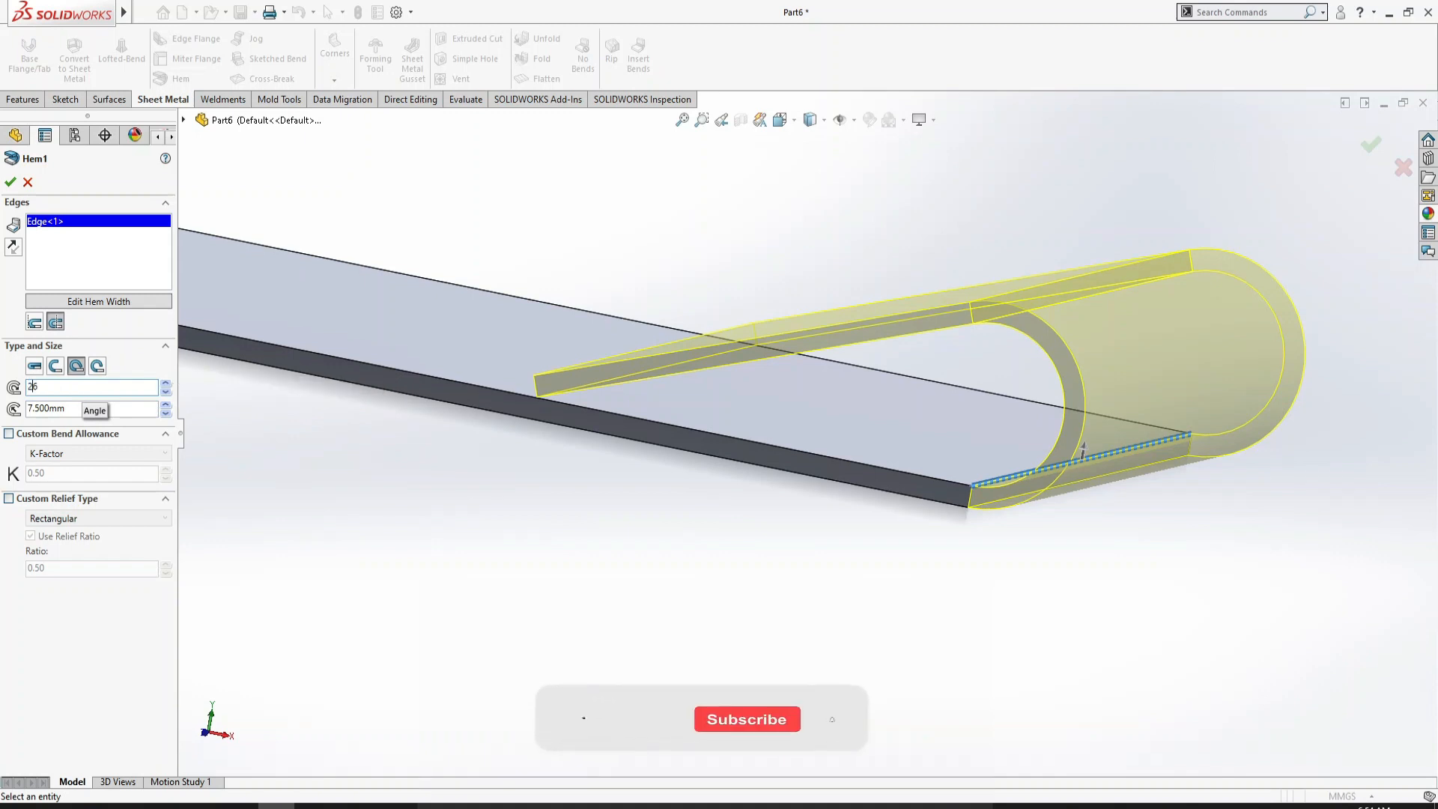
key(Return)
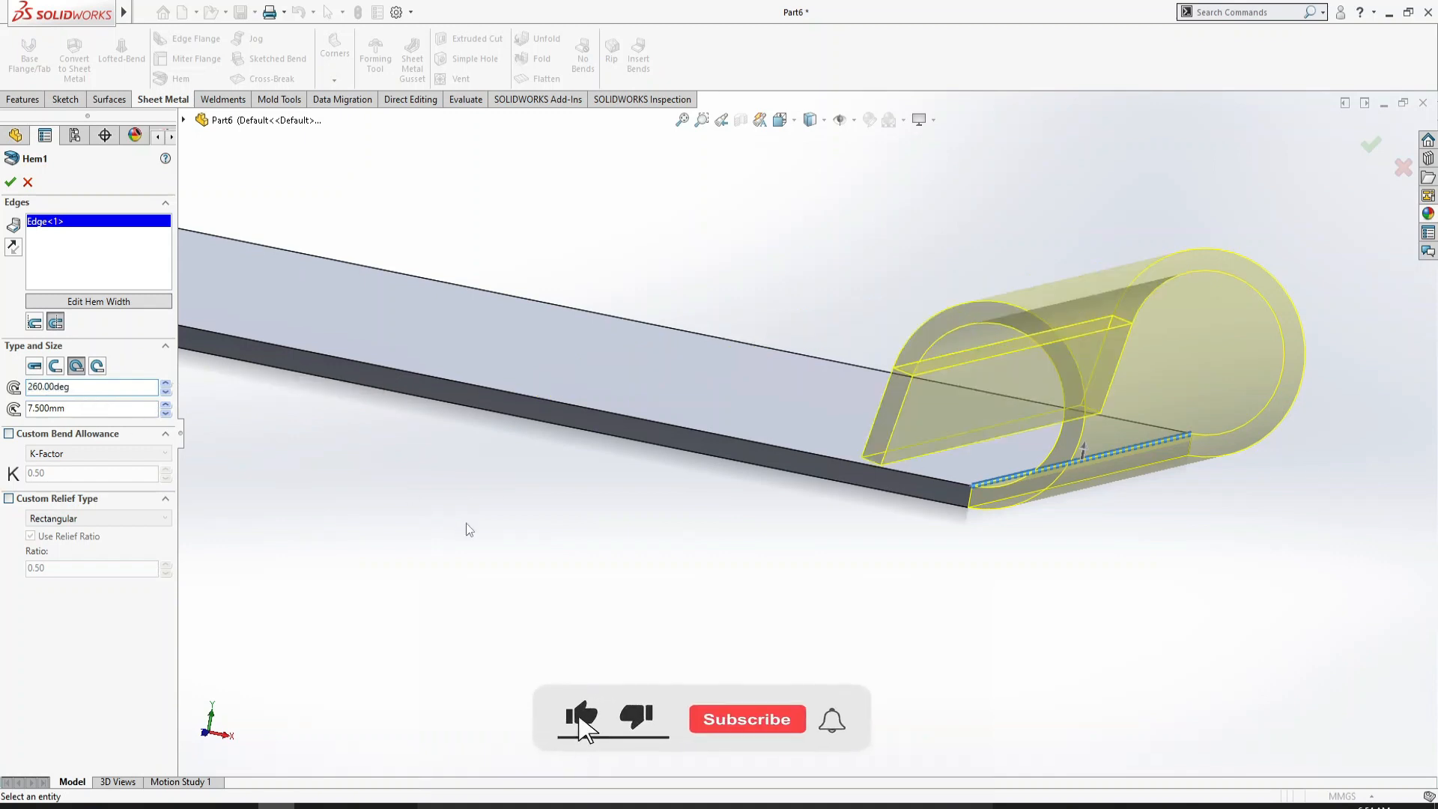
mouse_move(513, 523)
middle_down()
mouse_move(609, 519)
mouse_move(526, 533)
middle_up()
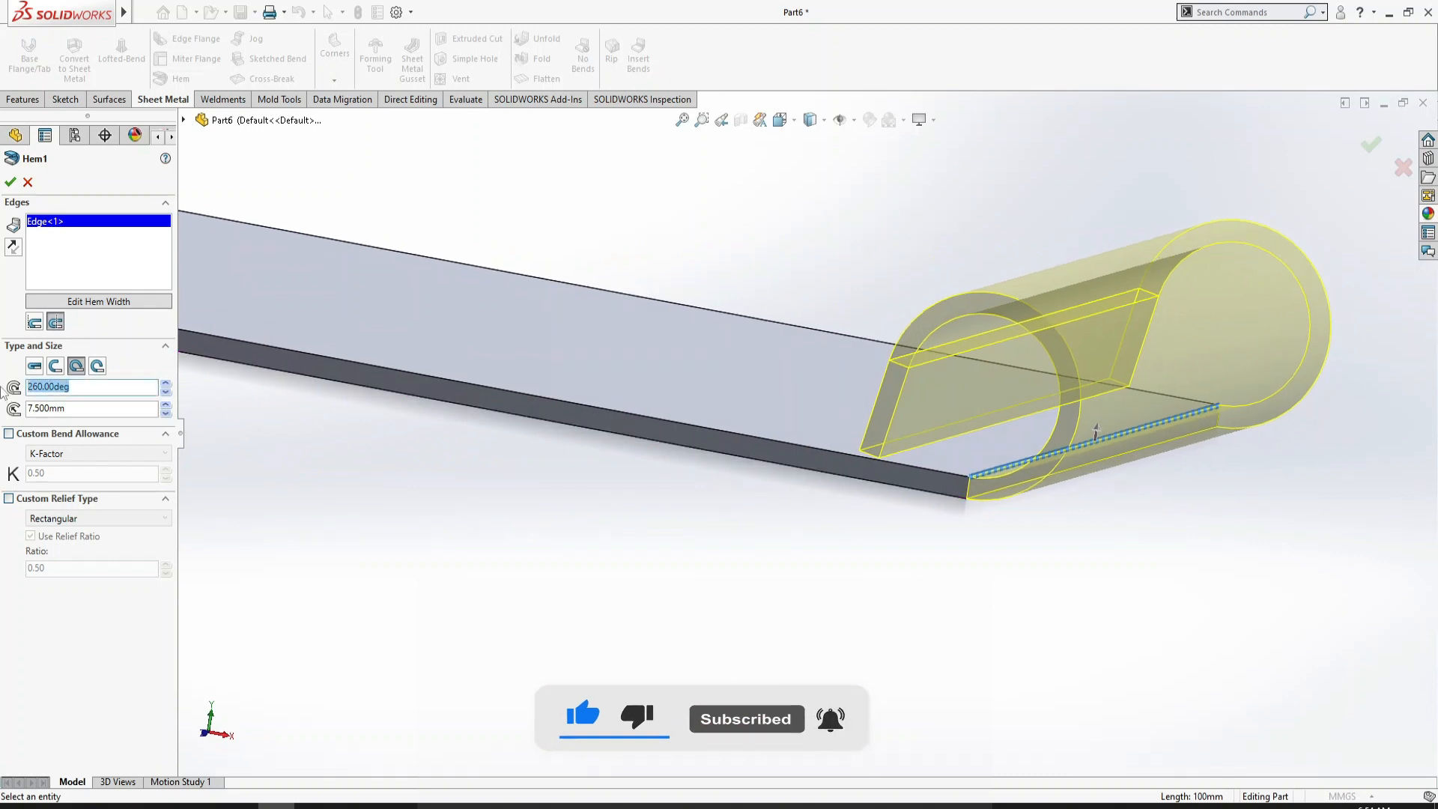
- Try a 275° angle for the teardrop hem, and set it to 269°
text(275)
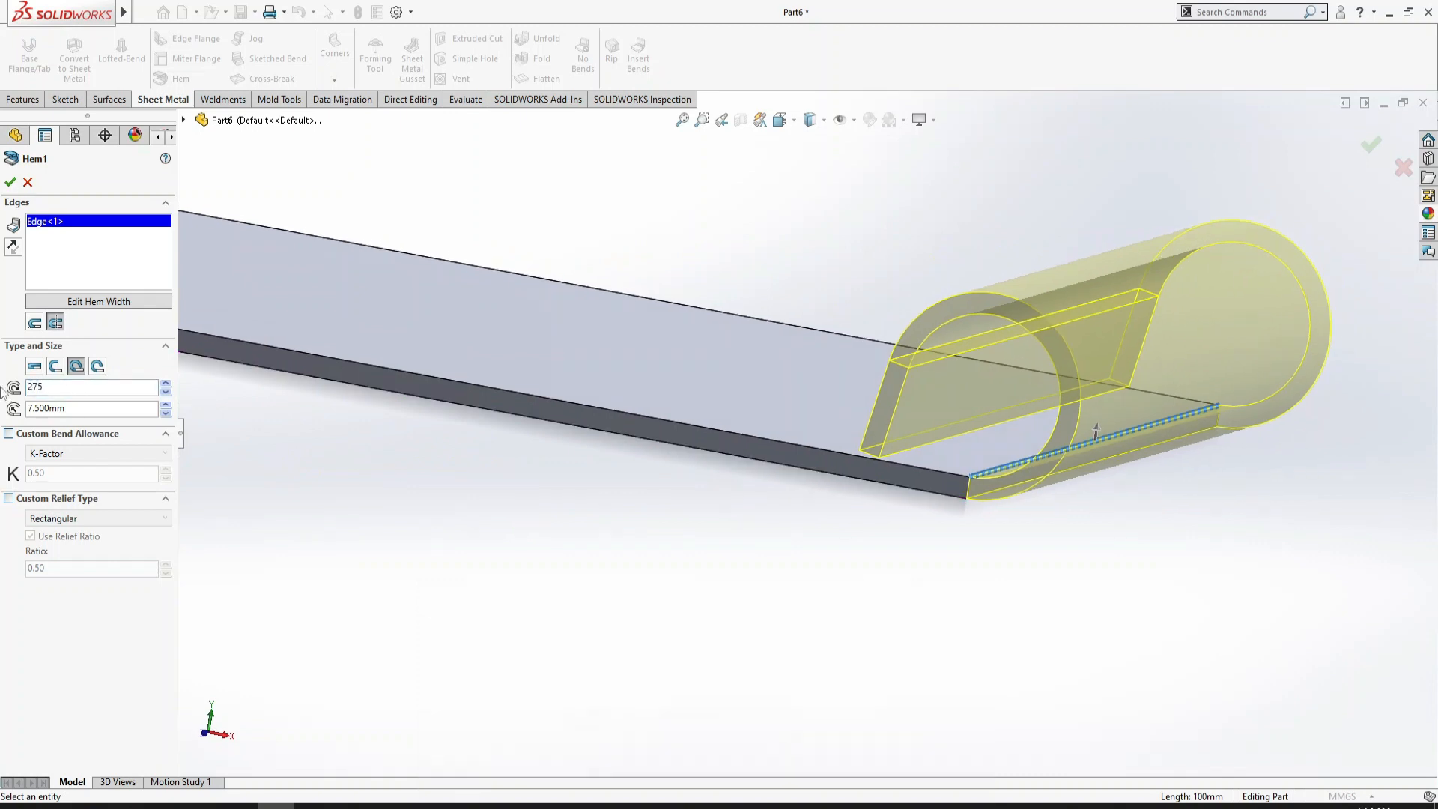
key(Return)
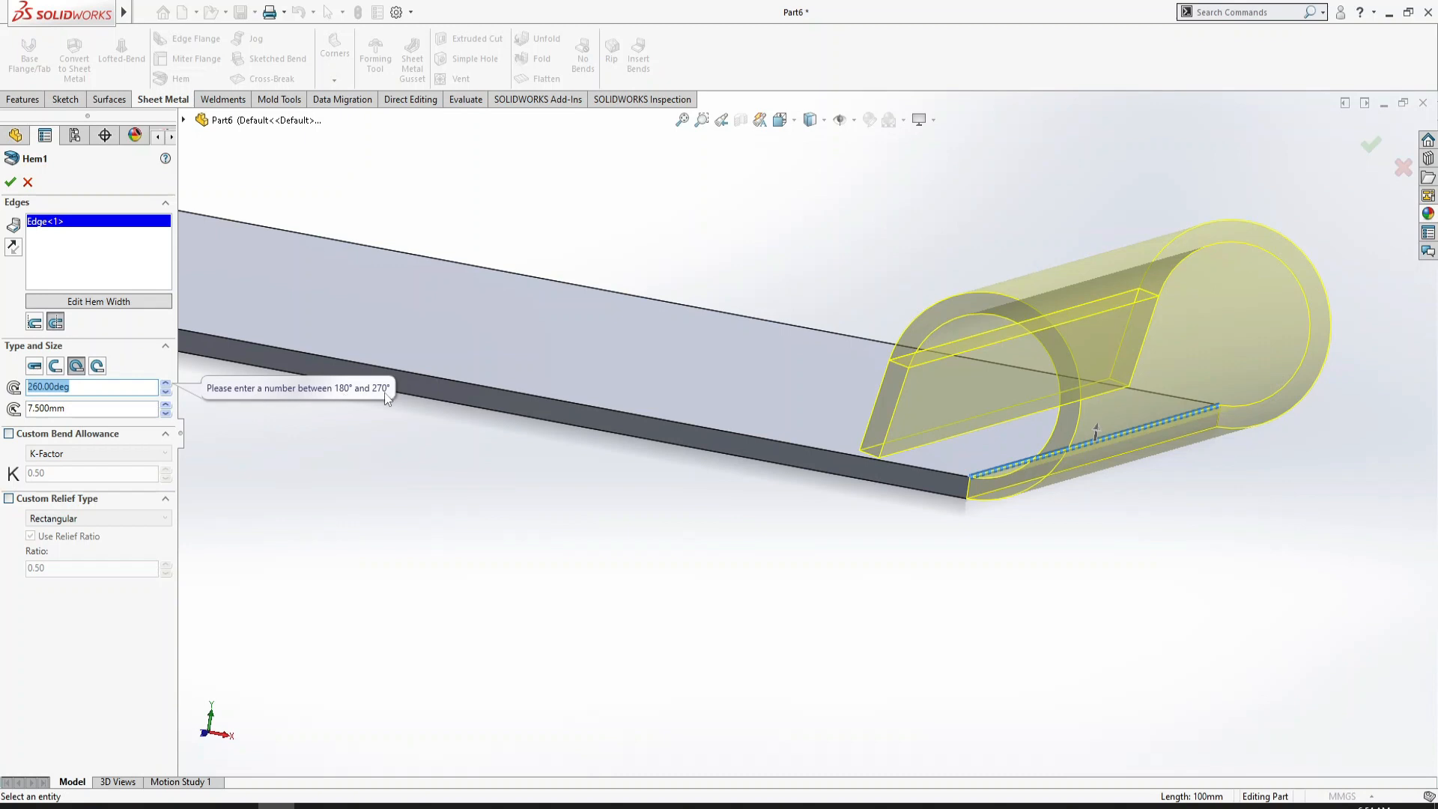
text(2)
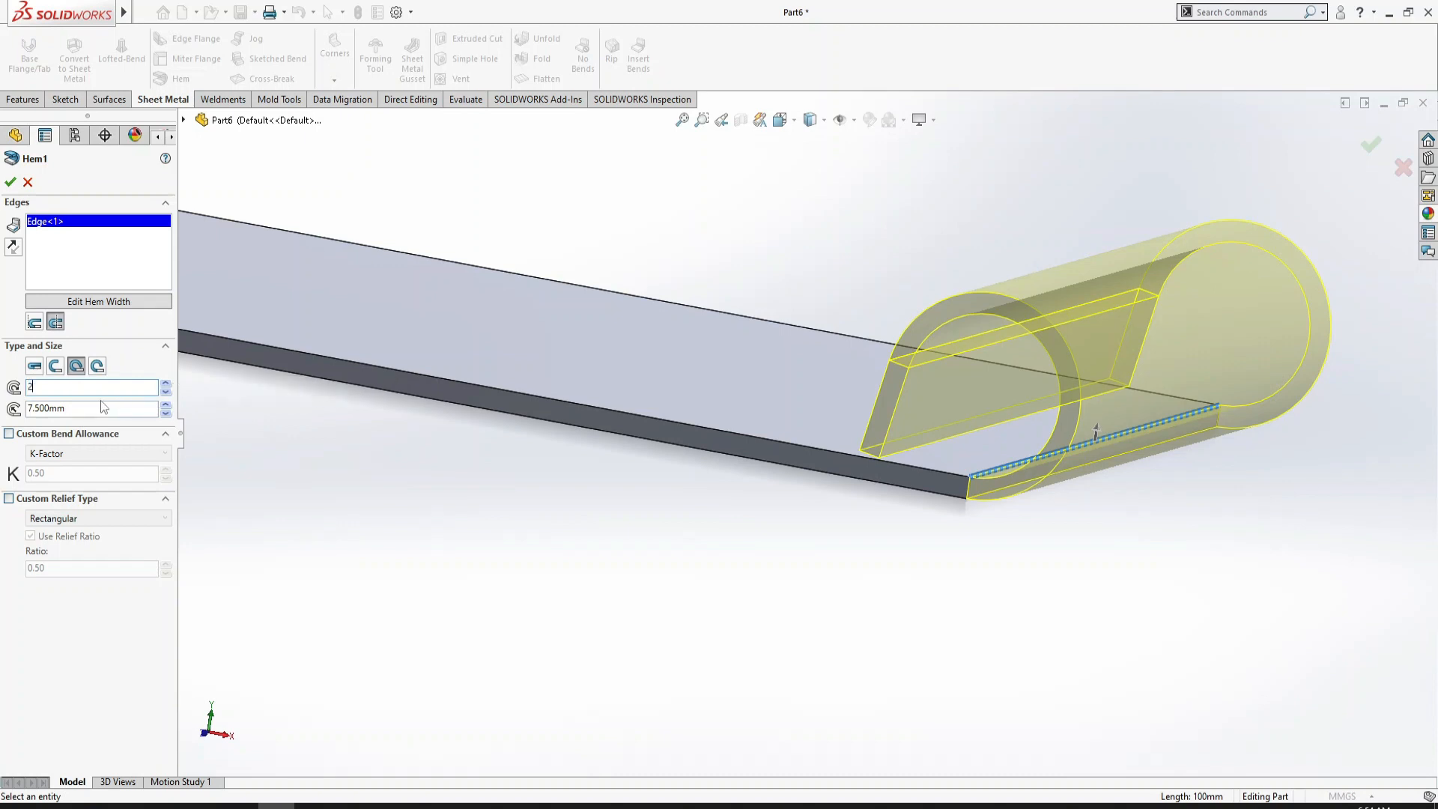
text(69)
key(Return)
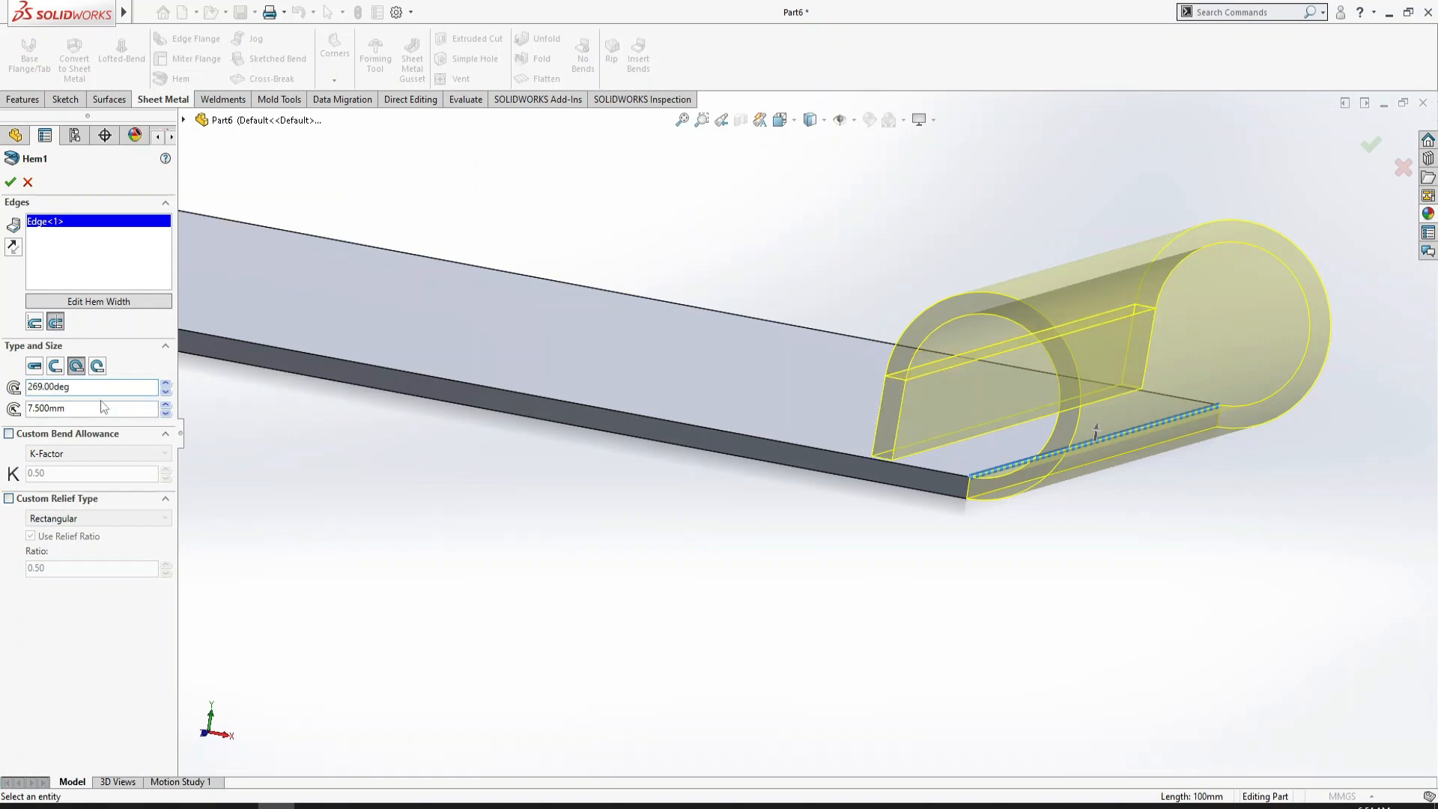
- Set the teardrop hem's radius to 9 mm and increase it to 19 mm
drag(82, 412, 5, 416)
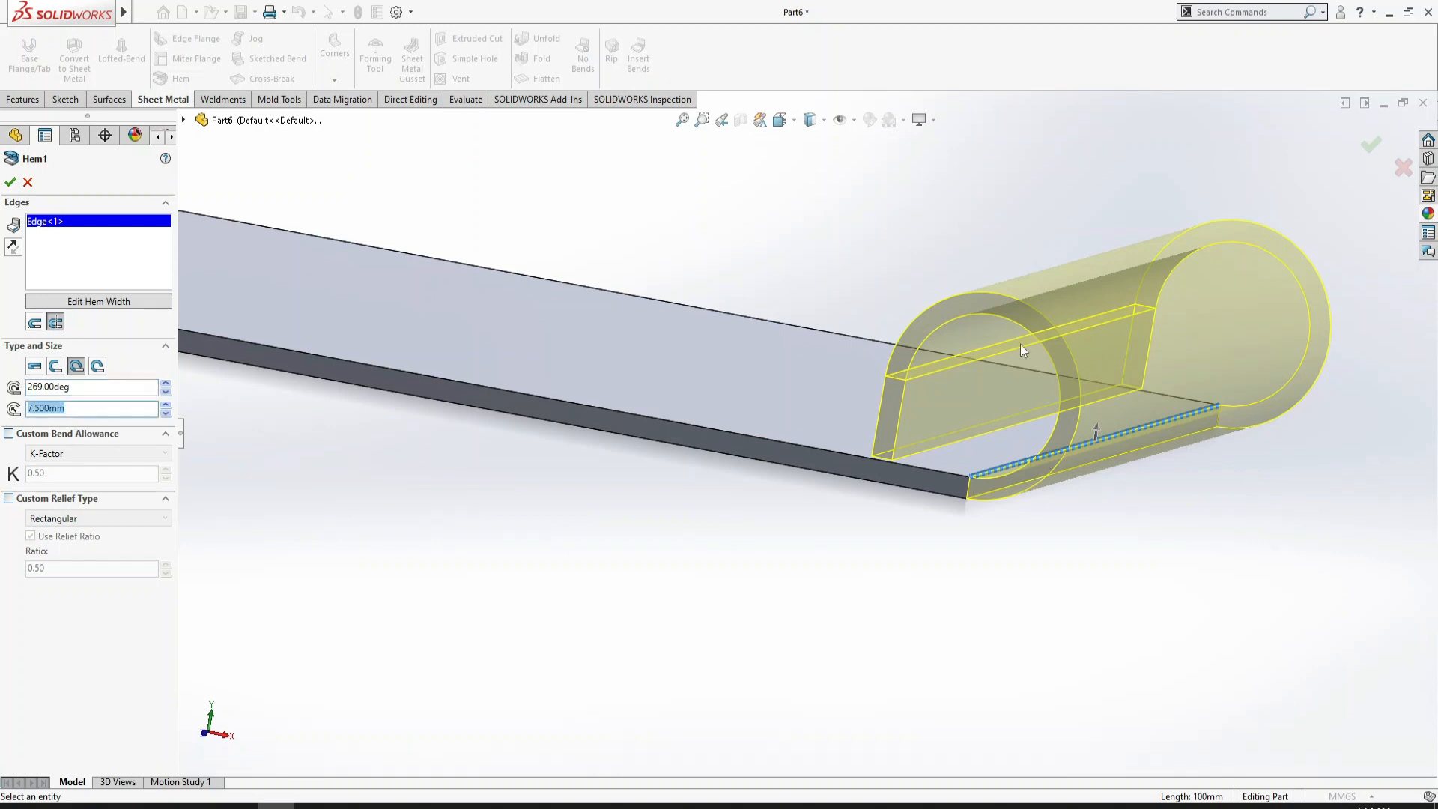
text(9)
key(Return)
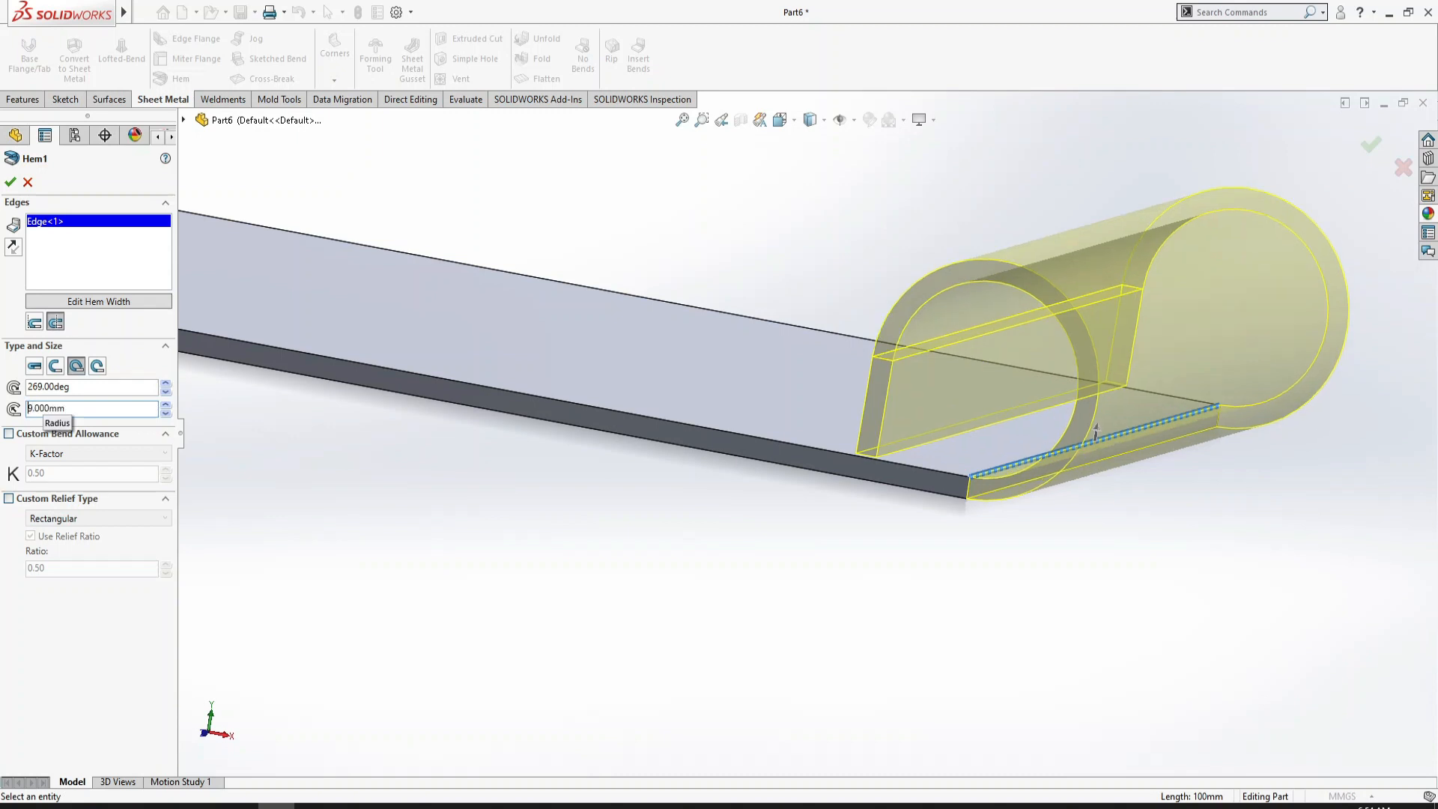
text(19)
key(Return)
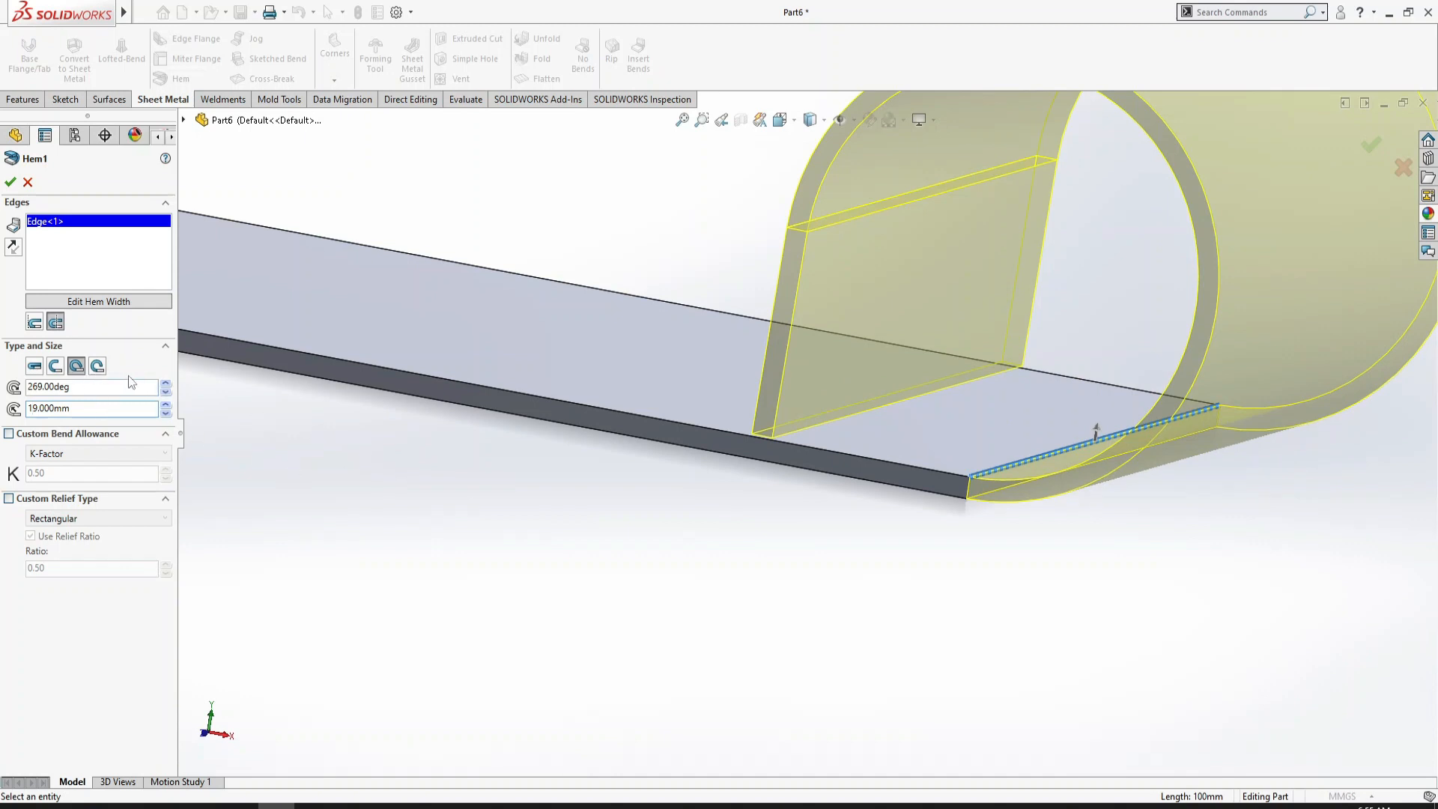
- Change the hem to the rolled type with a 280° angle and accept the feature
click(98, 367)
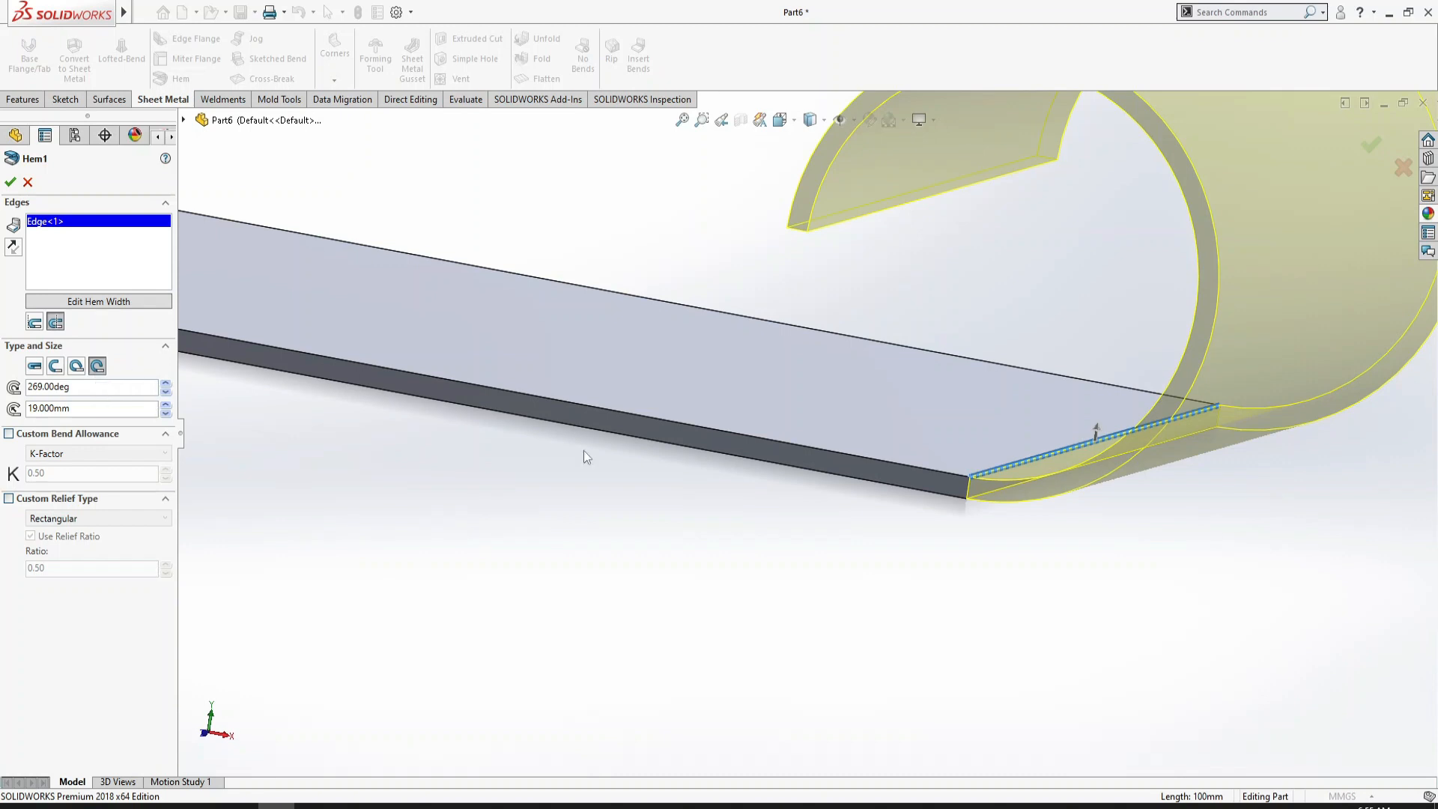
drag(95, 388, 2, 388)
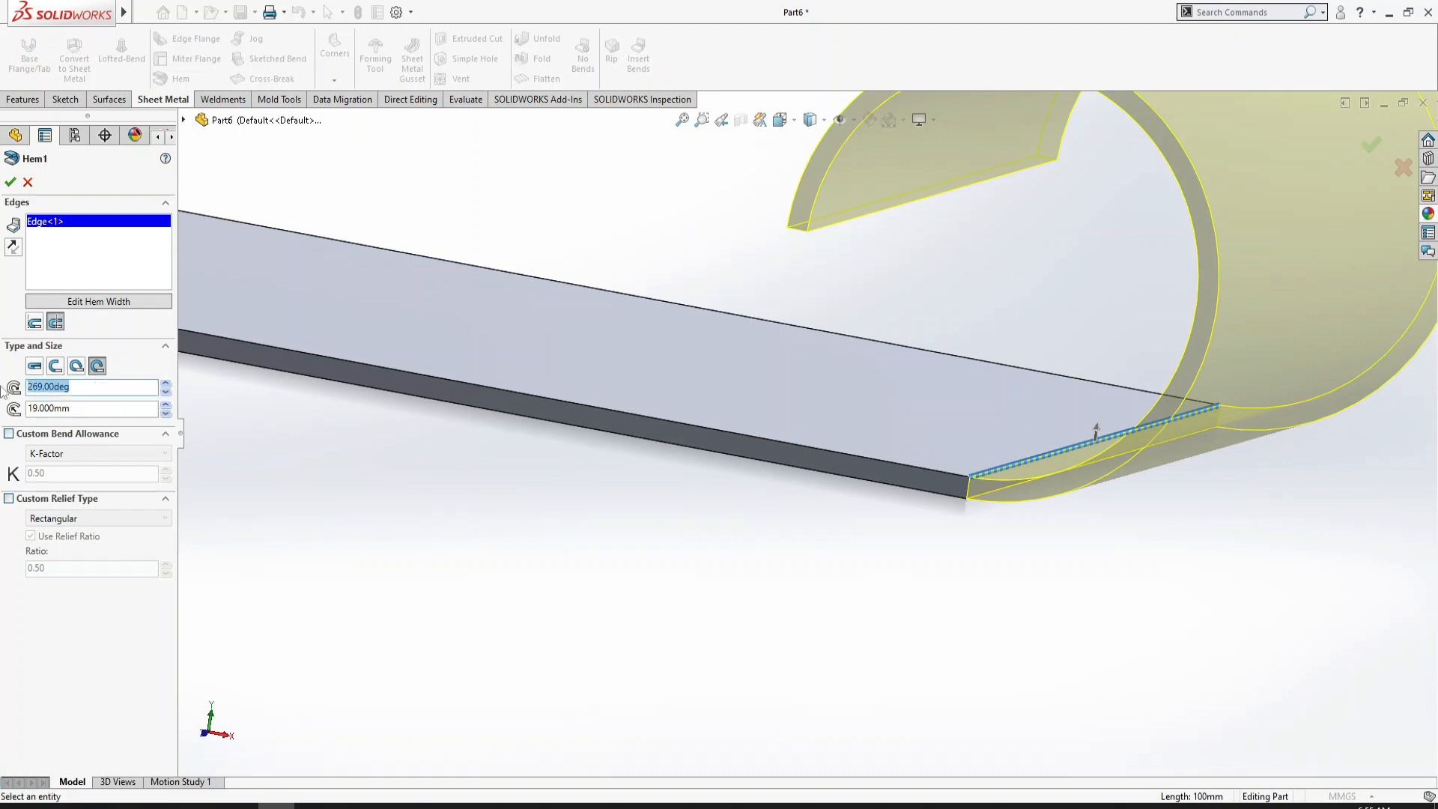
text(280)
key(Return)
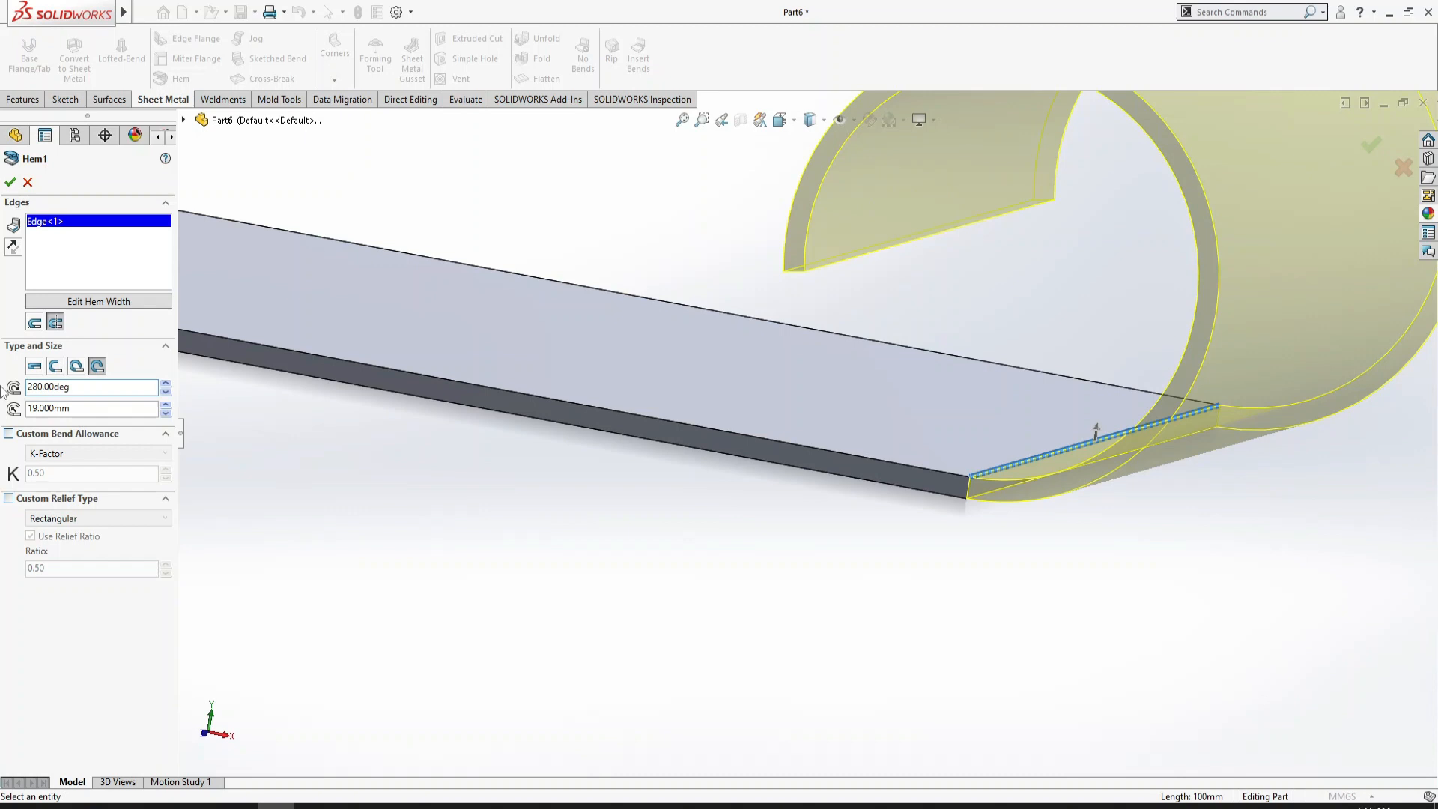
key(BackSpace)
key(Delete)
text(350)
key(Return)
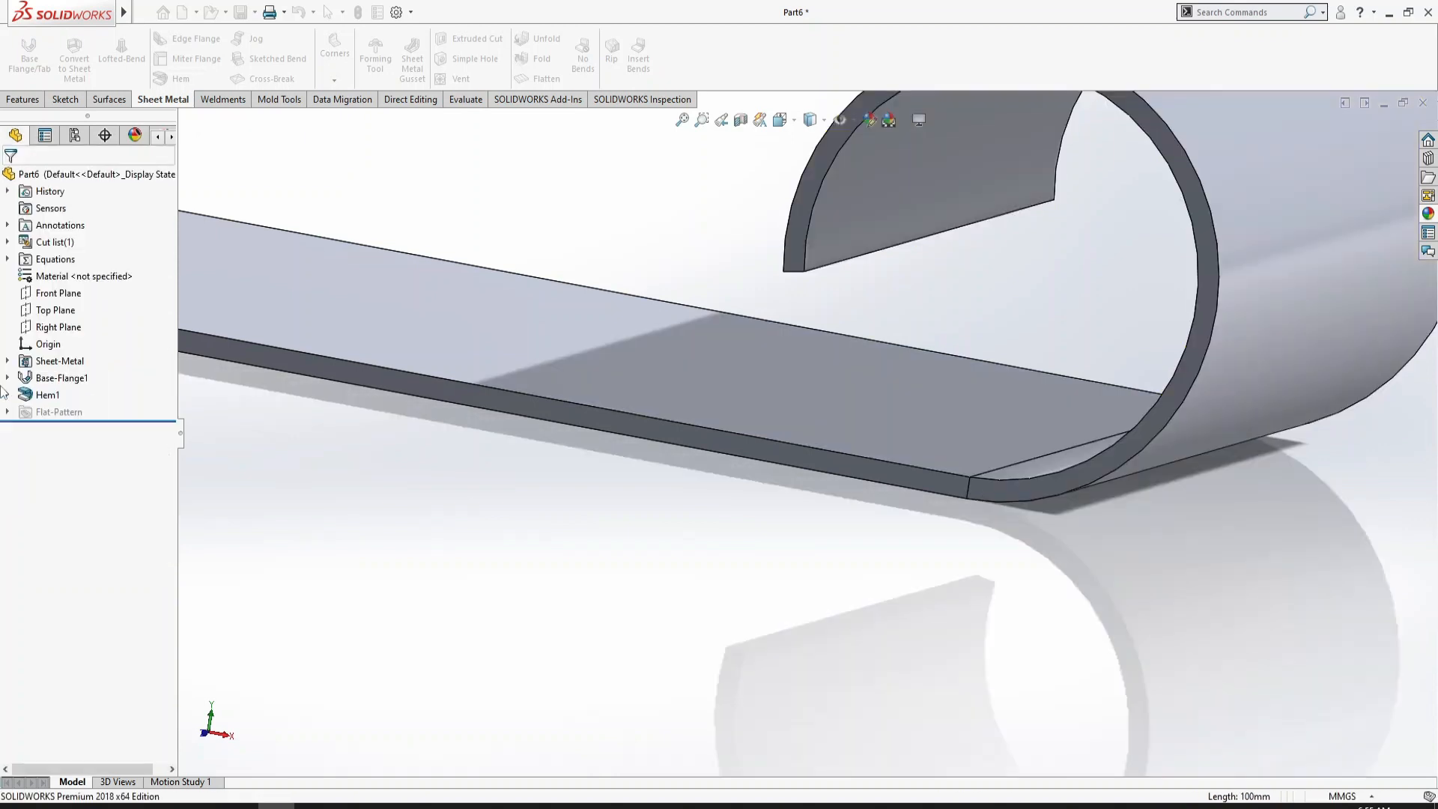
- Open the rolled hem feature for editing and set its radius to 30 mm
right_click(15, 394)
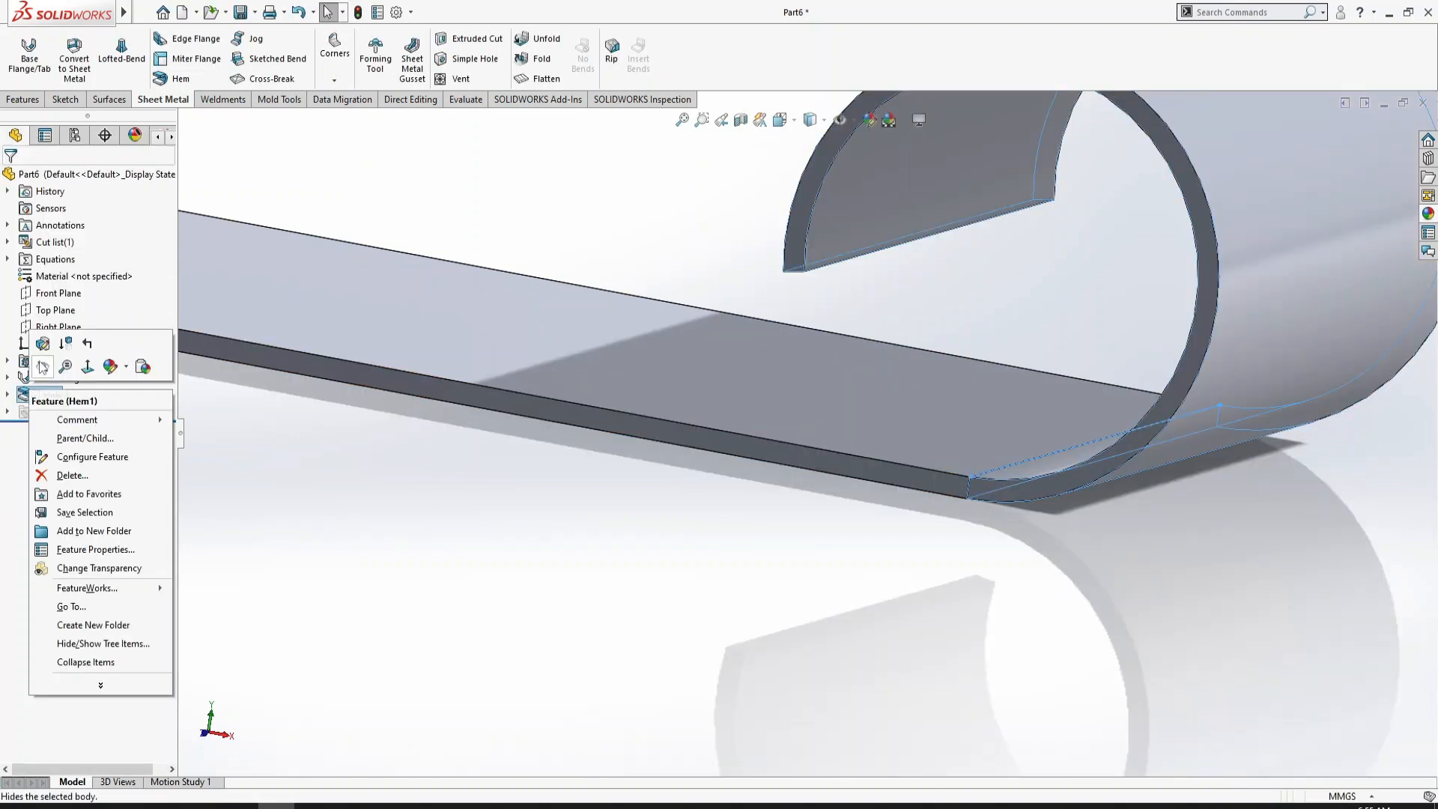
click(42, 341)
scroll(699, 493, up, 2)
middle_drag(700, 492, 731, 496)
double_click(59, 408)
text(30)
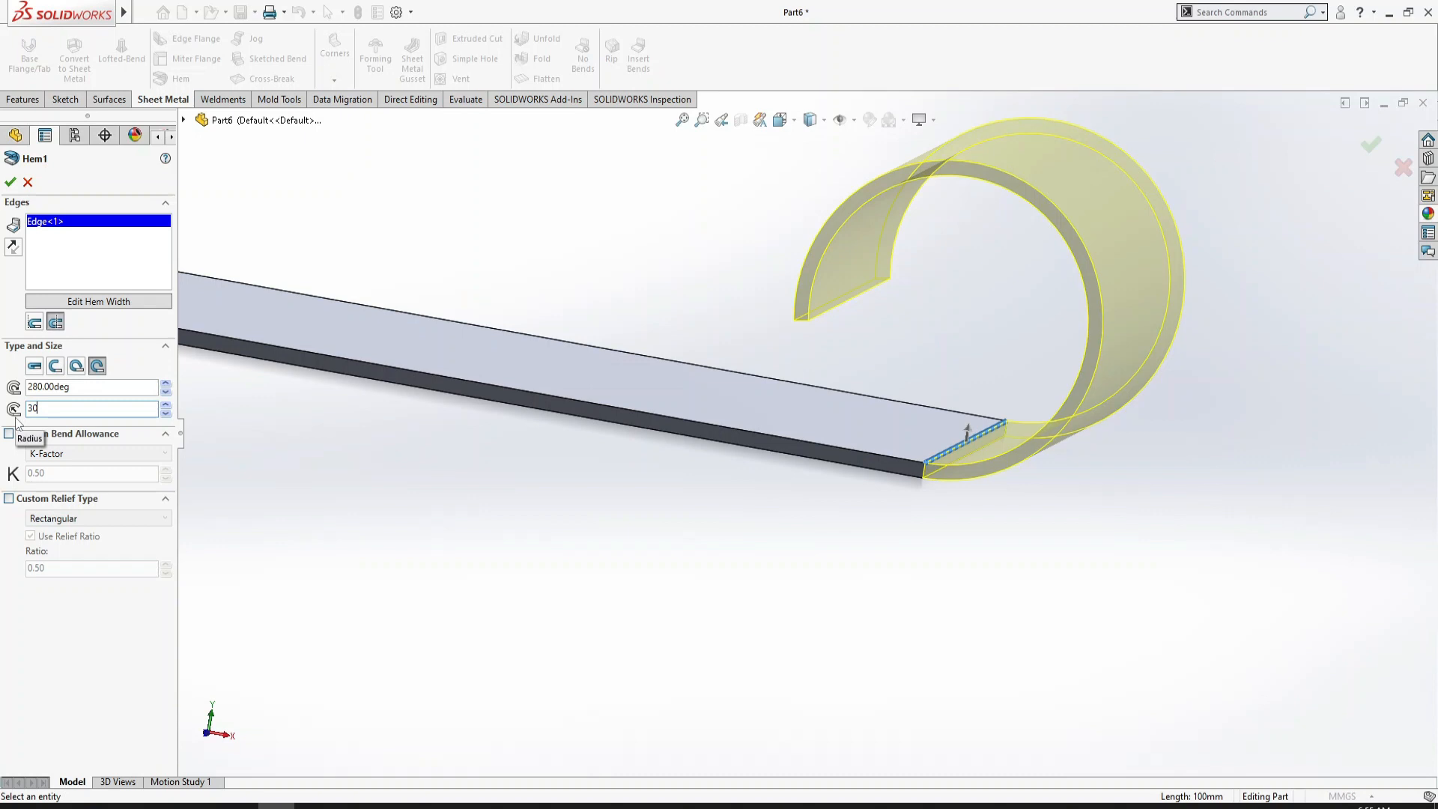
key(Return)
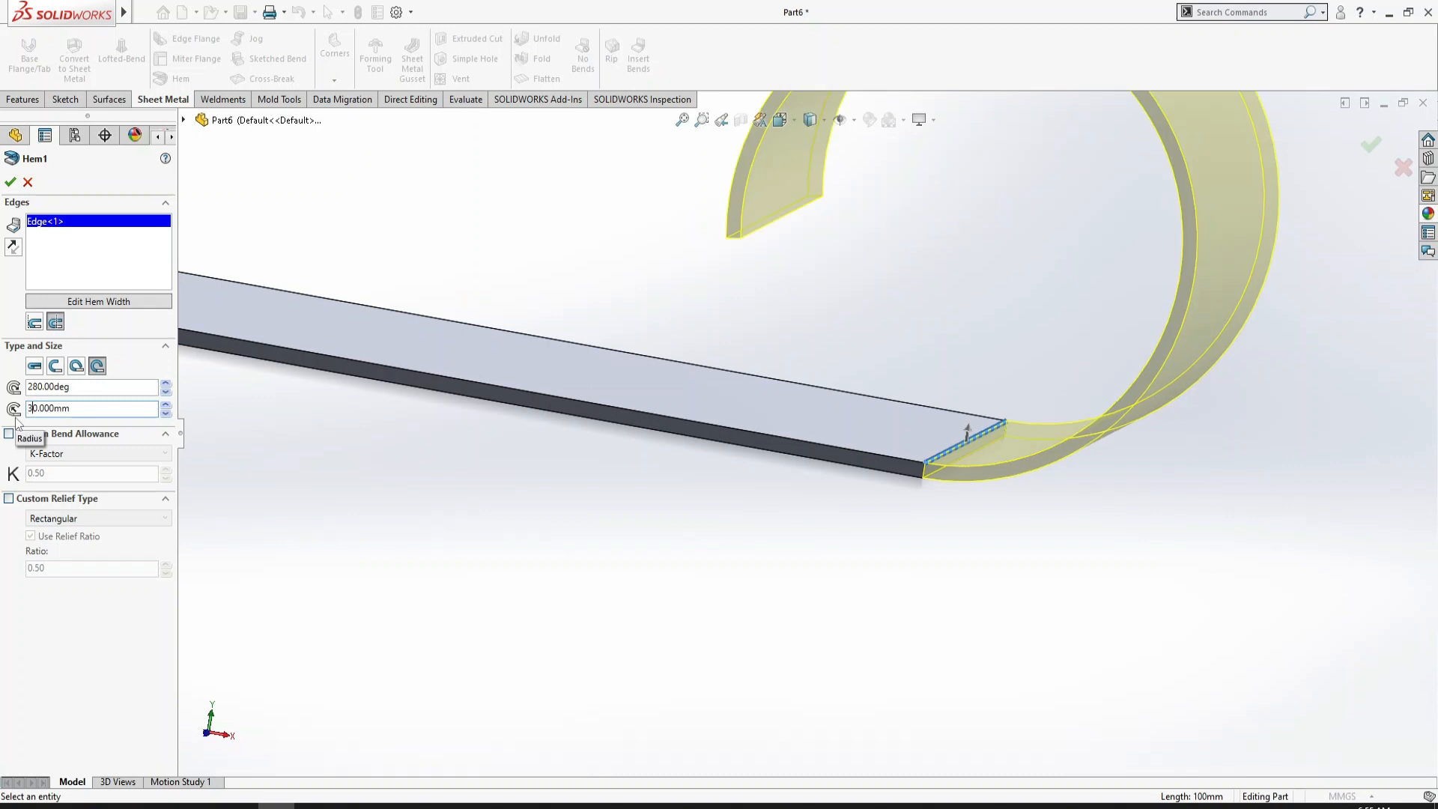
- Reduce the rolled hem's radius to 10 mm and accept the feature
key(BackSpace)
key(BackSpace)
text(10)
key(Return)
key(Return)
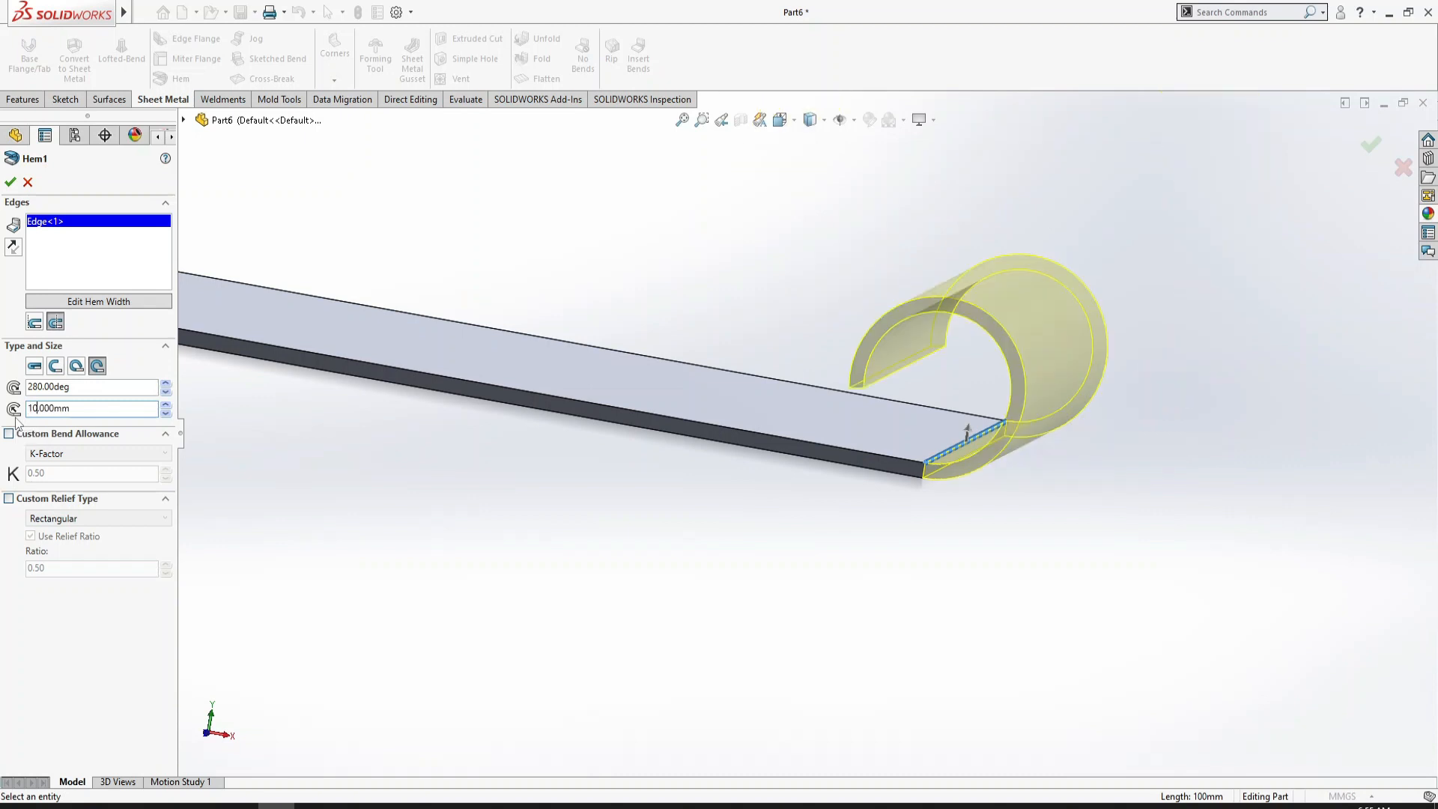
scroll(738, 380, down, 3)
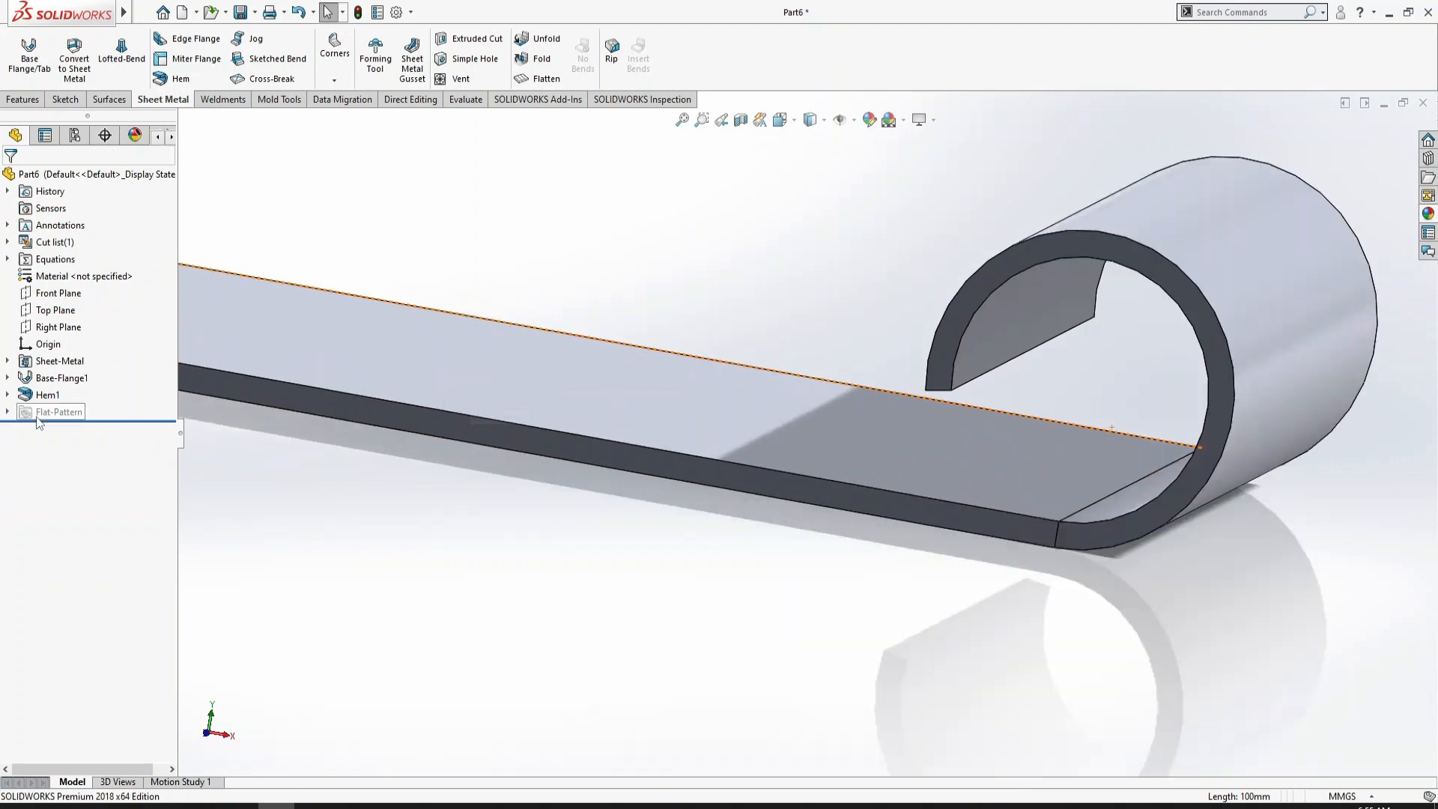
- Edit the hem feature again and set its rolled angle to 100°
right_click(46, 395)
click(58, 359)
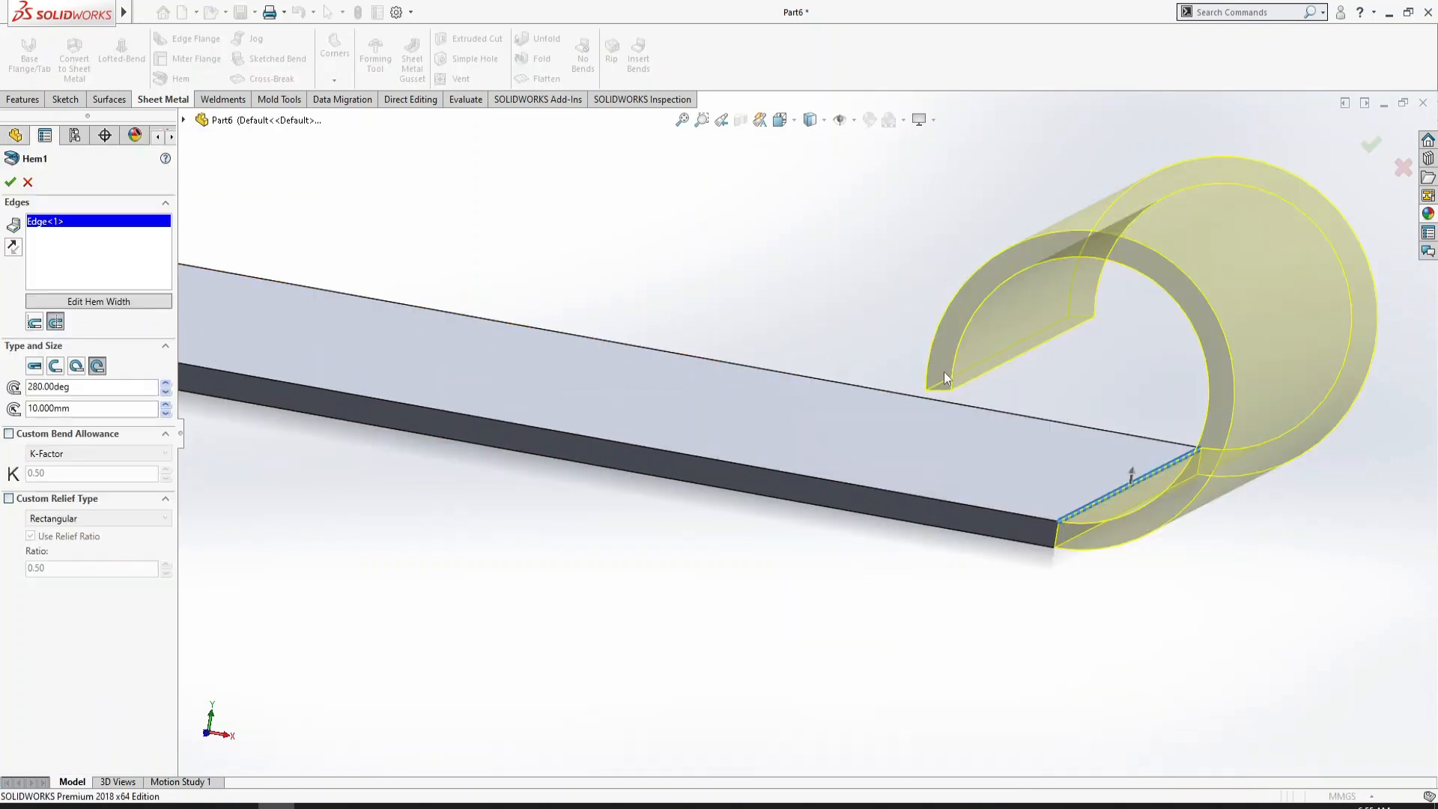
double_click(117, 387)
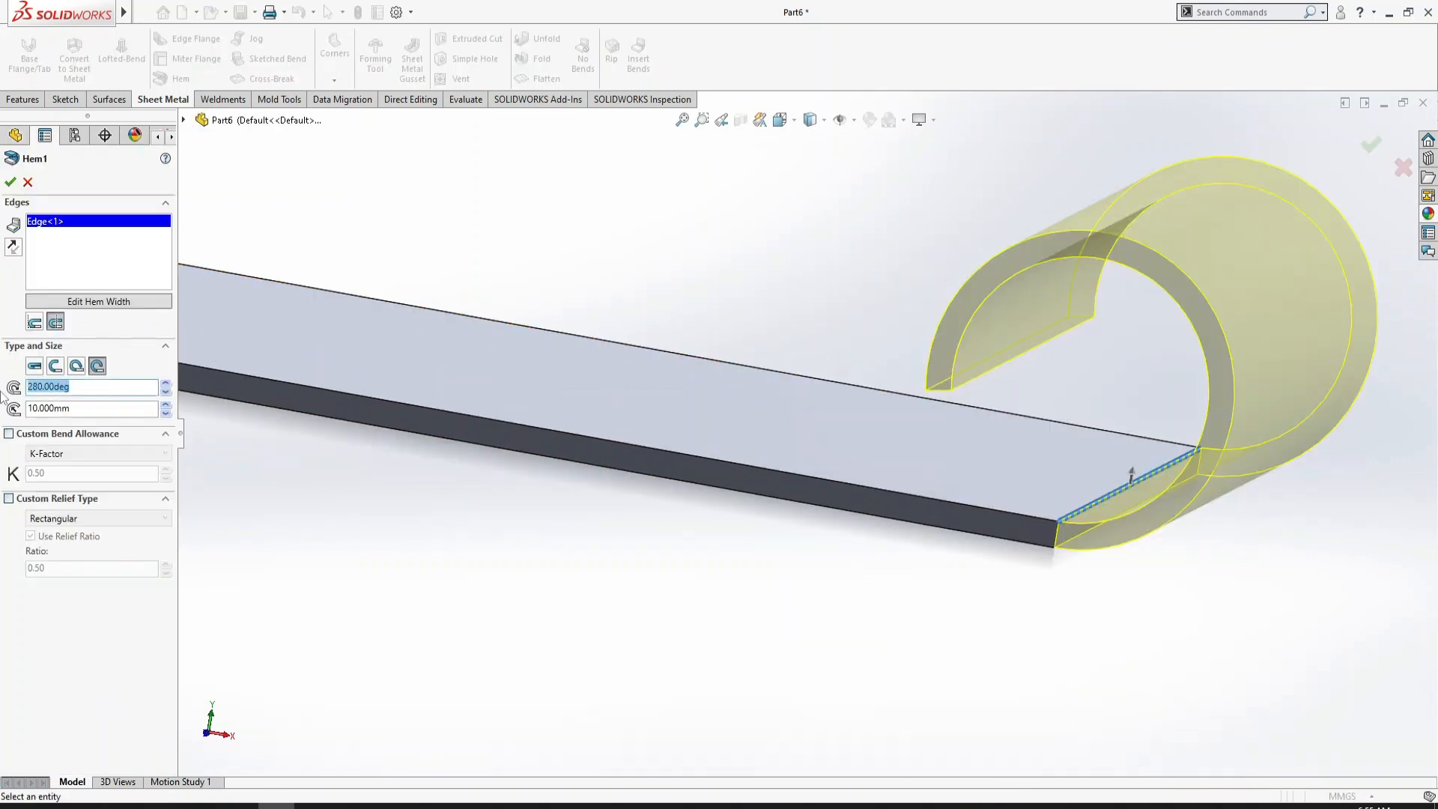
text(100)
key(Return)
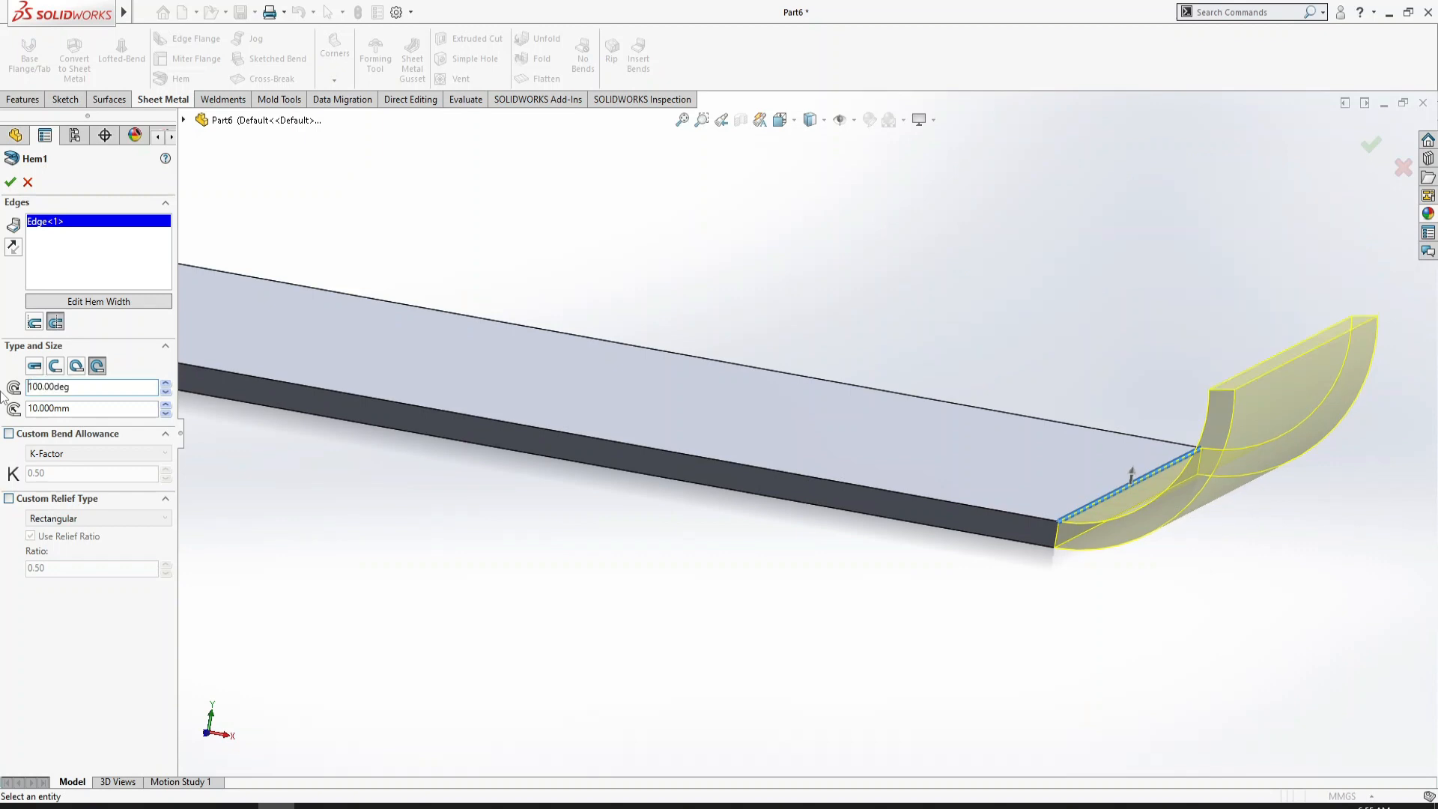
- Increase the rolled hem's angle to 150°
key(Delete)
text(130)
key(Delete)
key(Delete)
text(5)
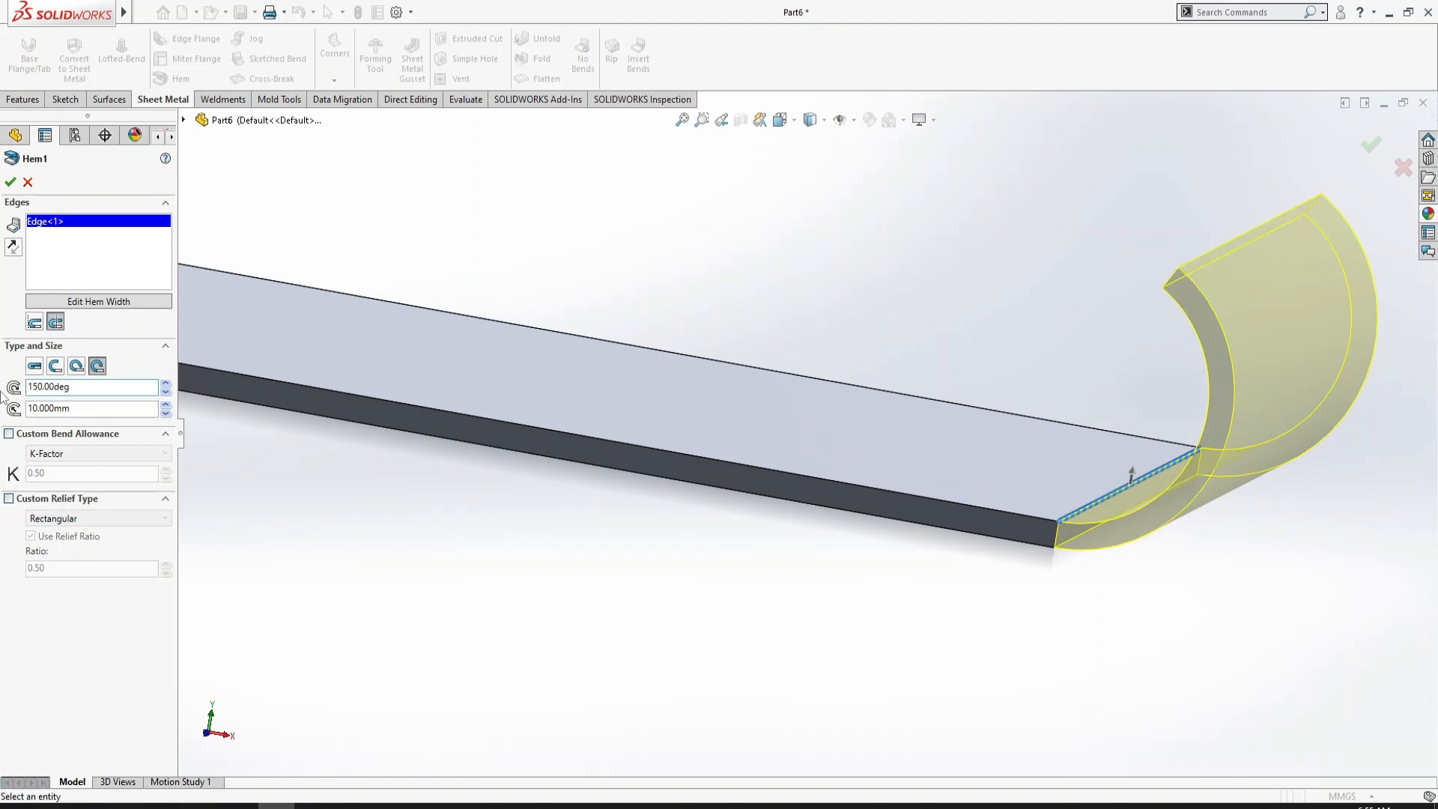
- Try further angles for the rolled hem, ending with 230°
key(BackSpace)
text(9)
key(BackSpace)
key(BackSpace)
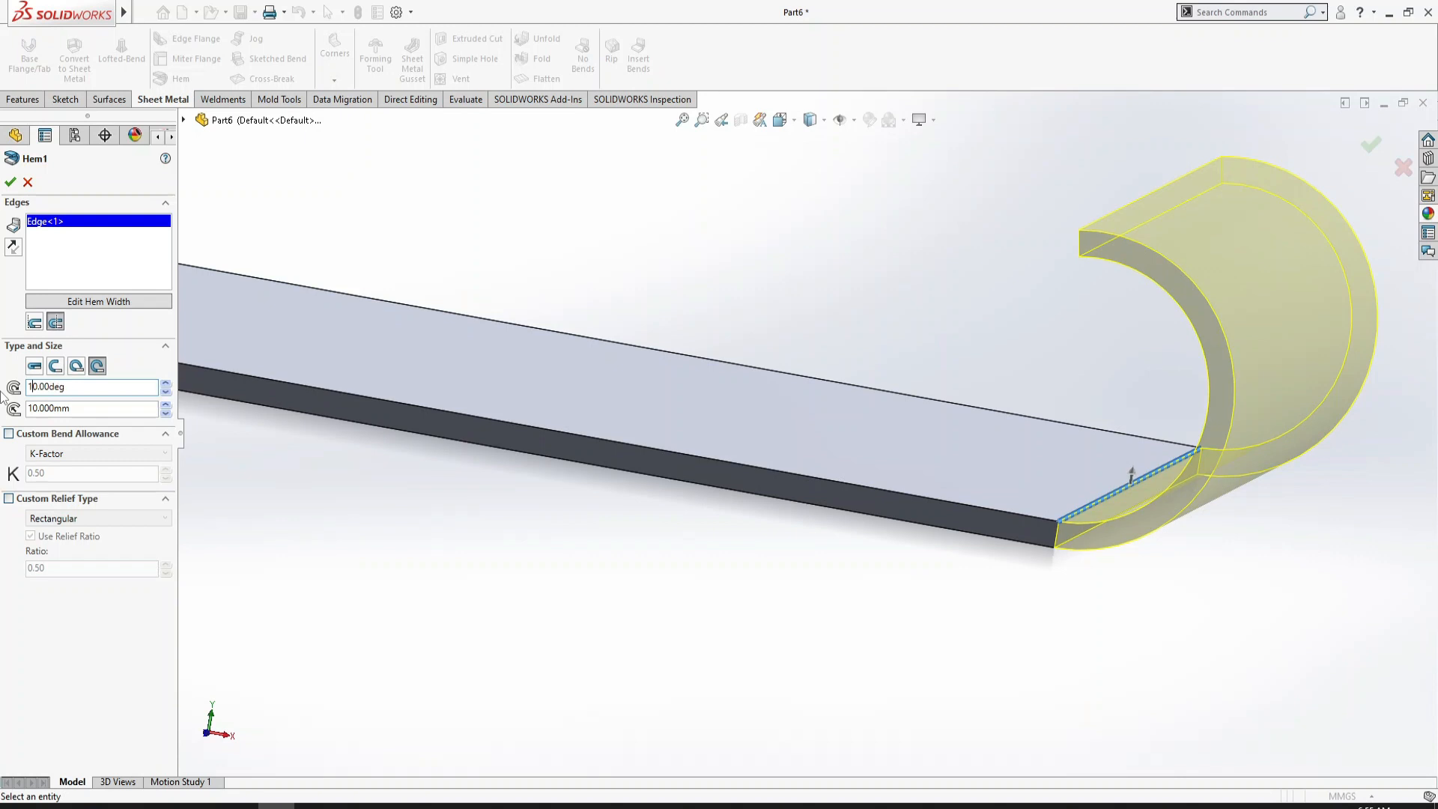
text(230)
key(Return)
key(Left)
key(BackSpace)
key(BackSpace)
text(23)
key(Return)
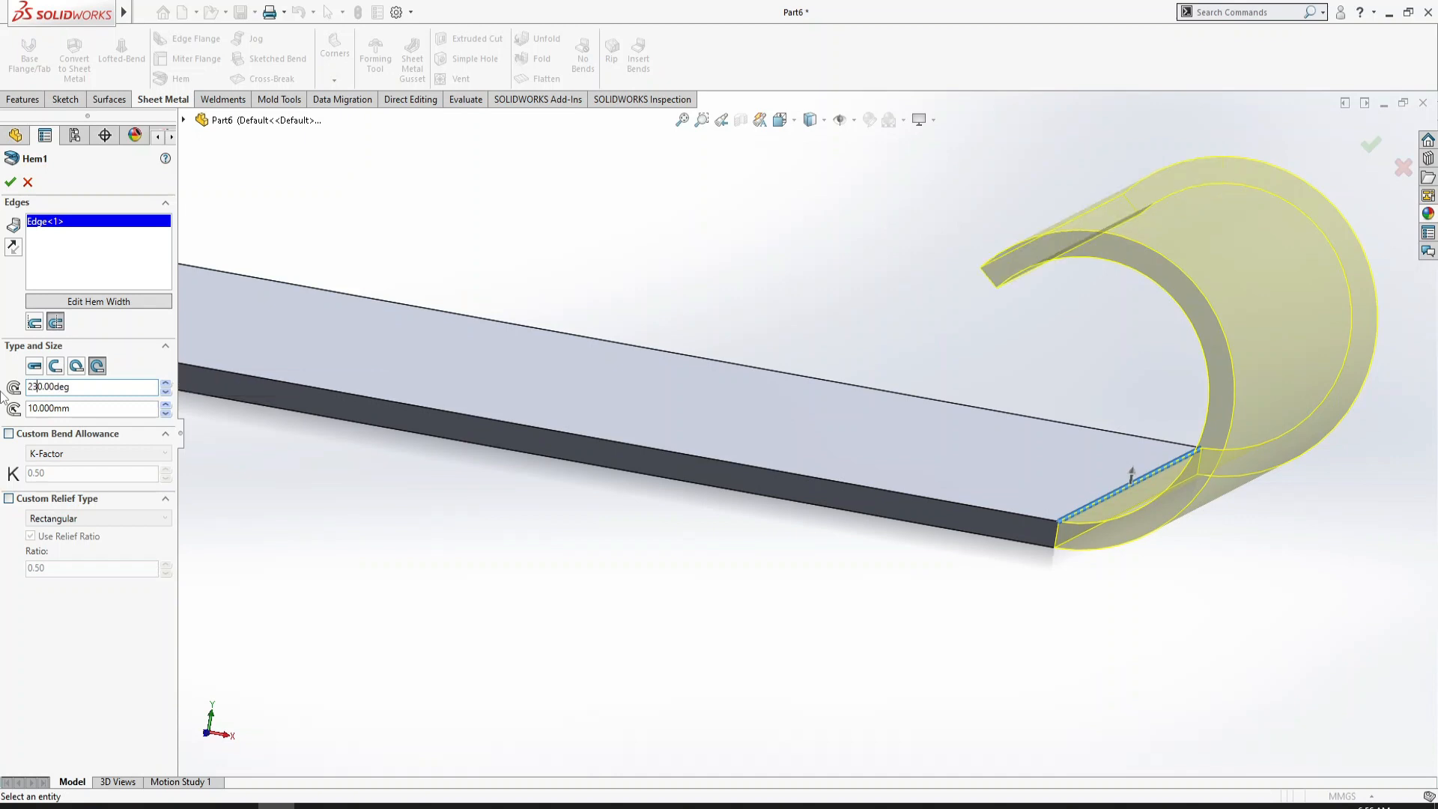
- Set the rolled hem's angle to 260° and try a value beyond the 360° limit
key(BackSpace)
text(6)
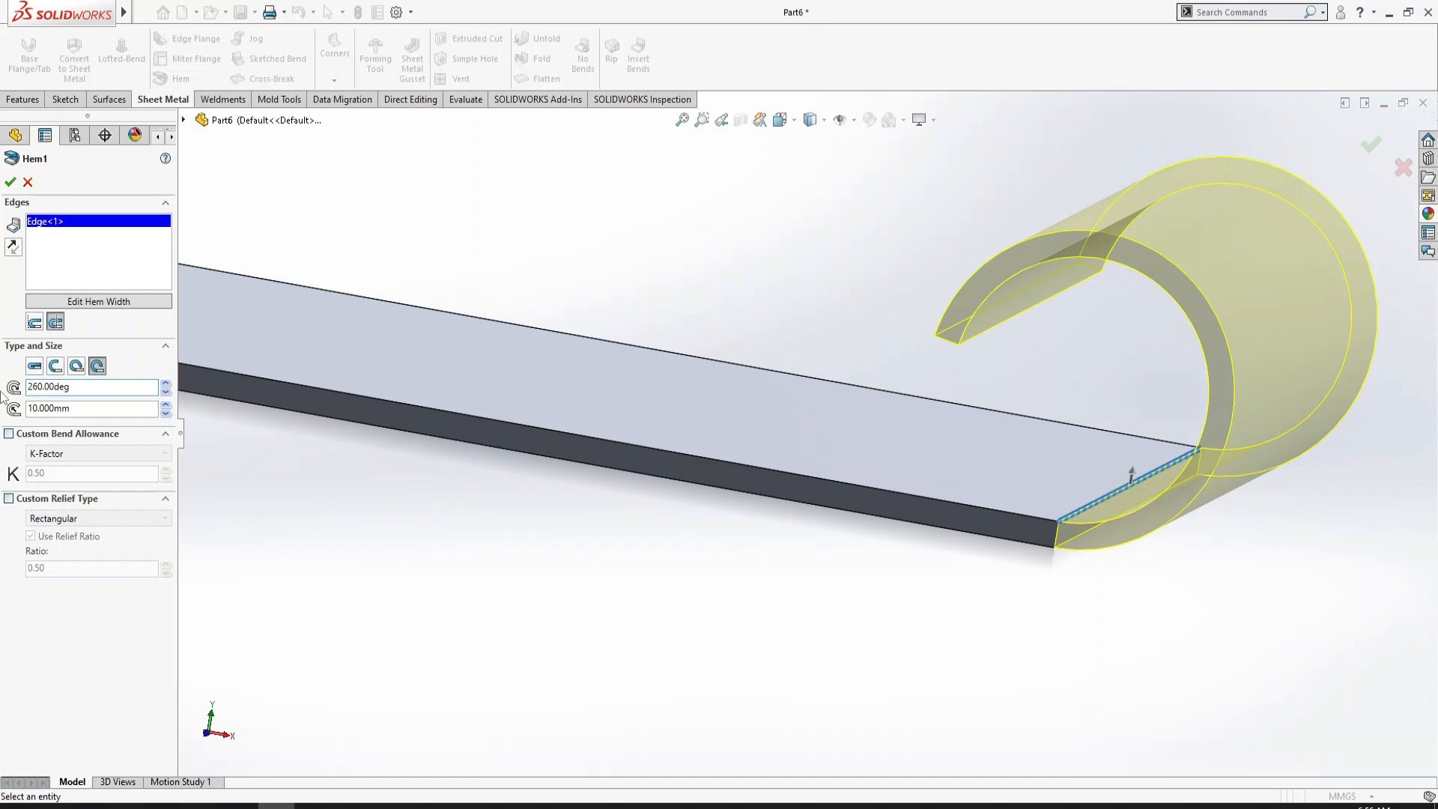
key(BackSpace)
text(3)
key(Return)
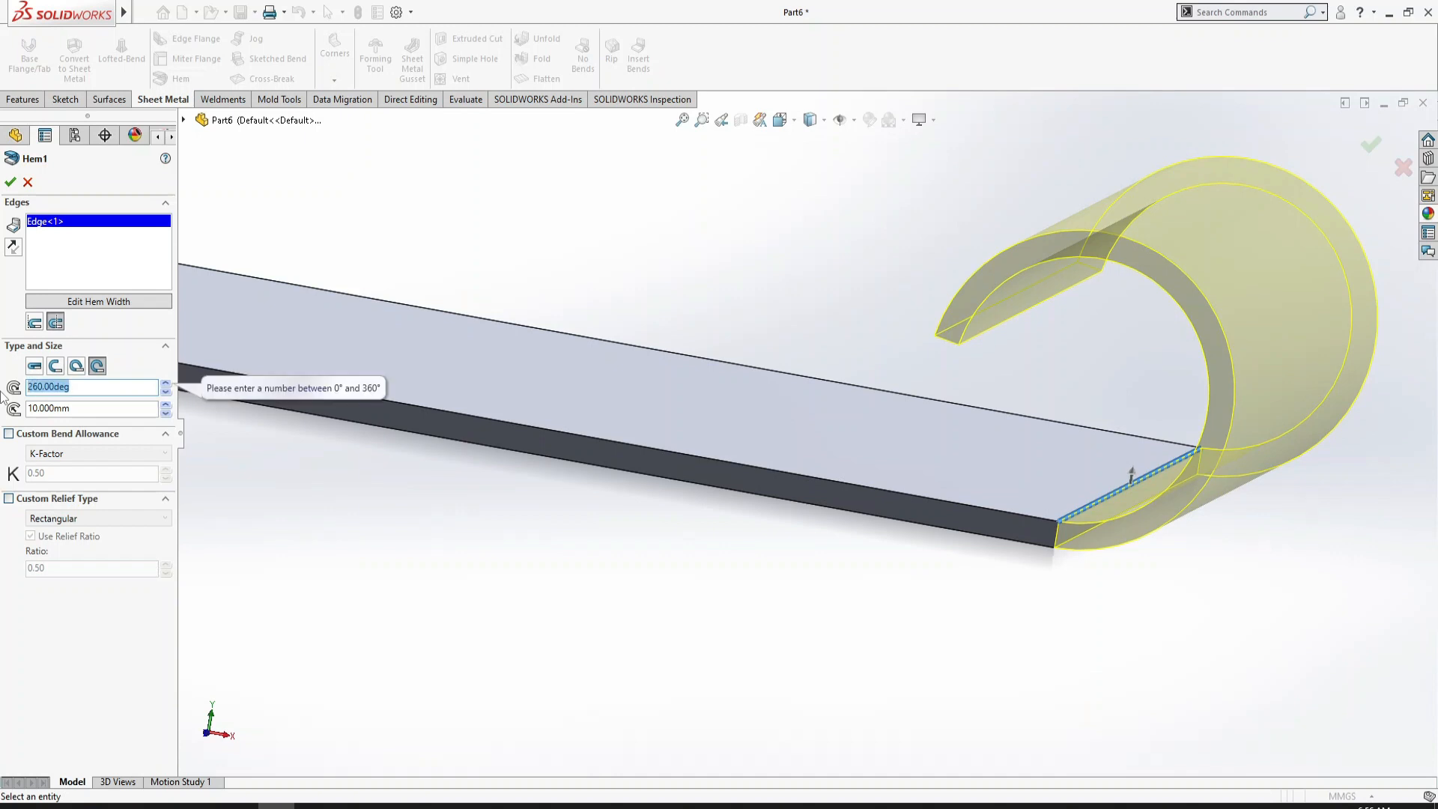
- Set the rolled hem's angle to 350°, accept the feature and inspect where the curl meets the flange
key(Right)
key(BackSpace)
key(BackSpace)
key(BackSpace)
key(BackSpace)
text(350)
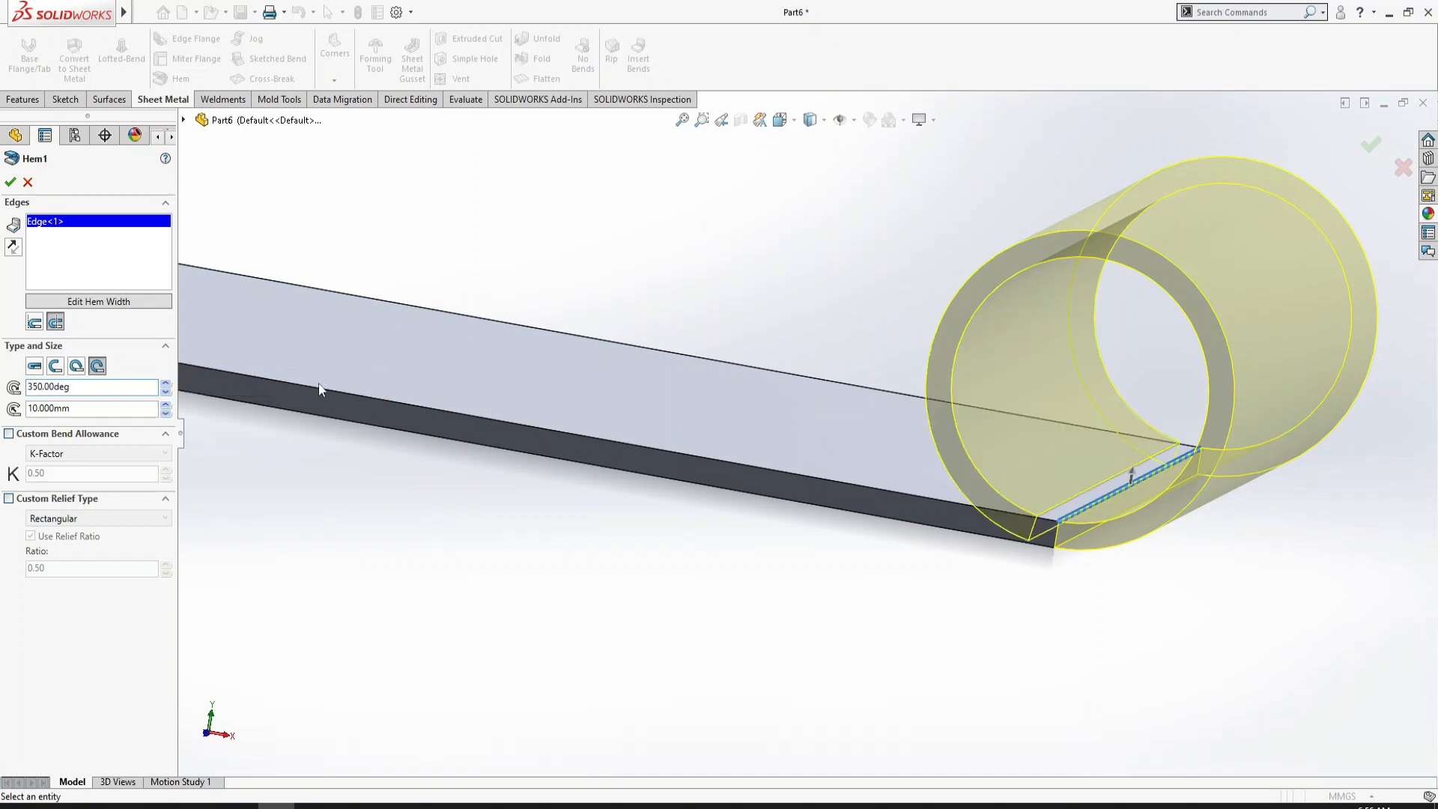
middle_drag(950, 568, 629, 386)
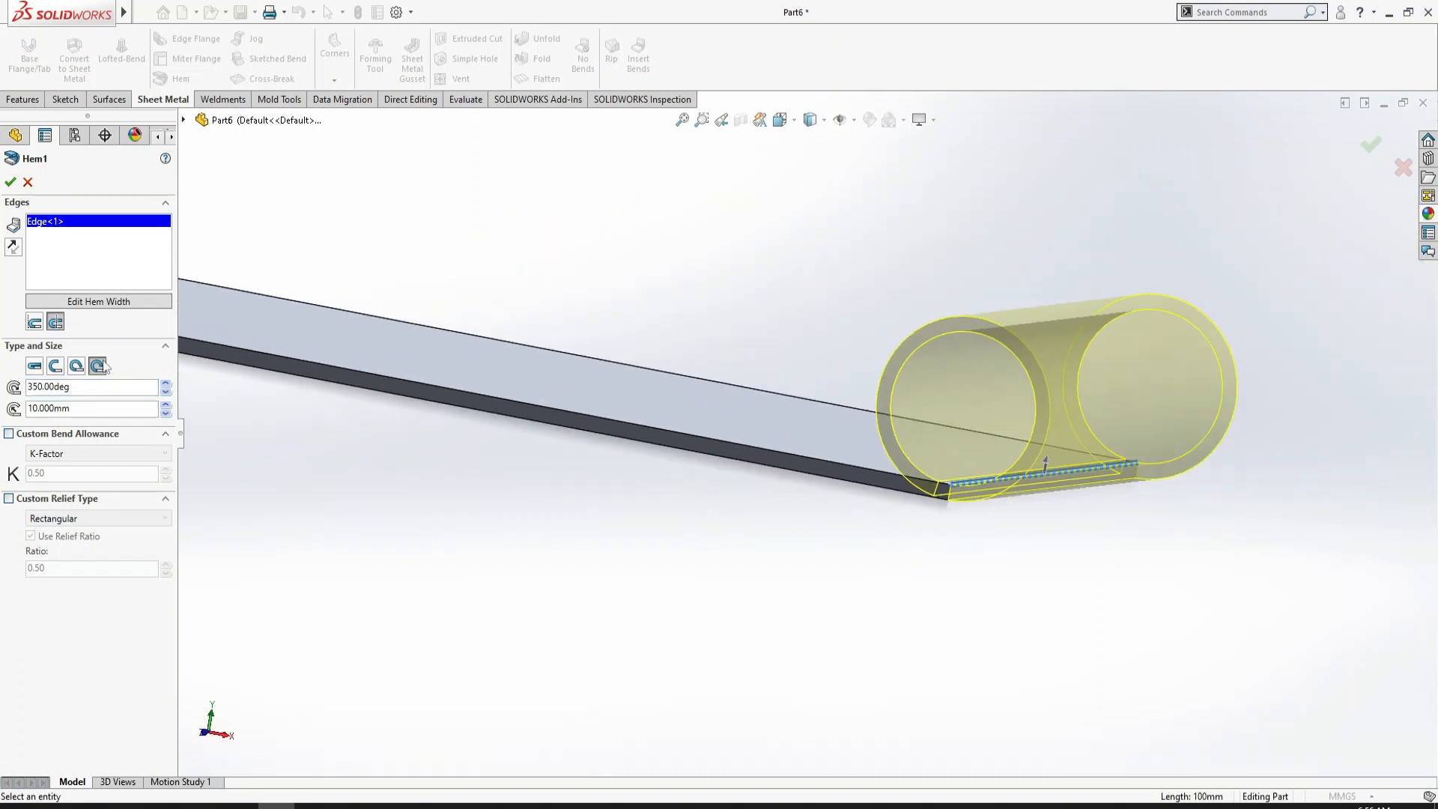
click(11, 182)
mouse_move(968, 393)
middle_down()
mouse_move(1001, 385)
mouse_move(963, 407)
middle_up()
scroll(891, 508, down, 3)
scroll(1066, 419, down, 4)
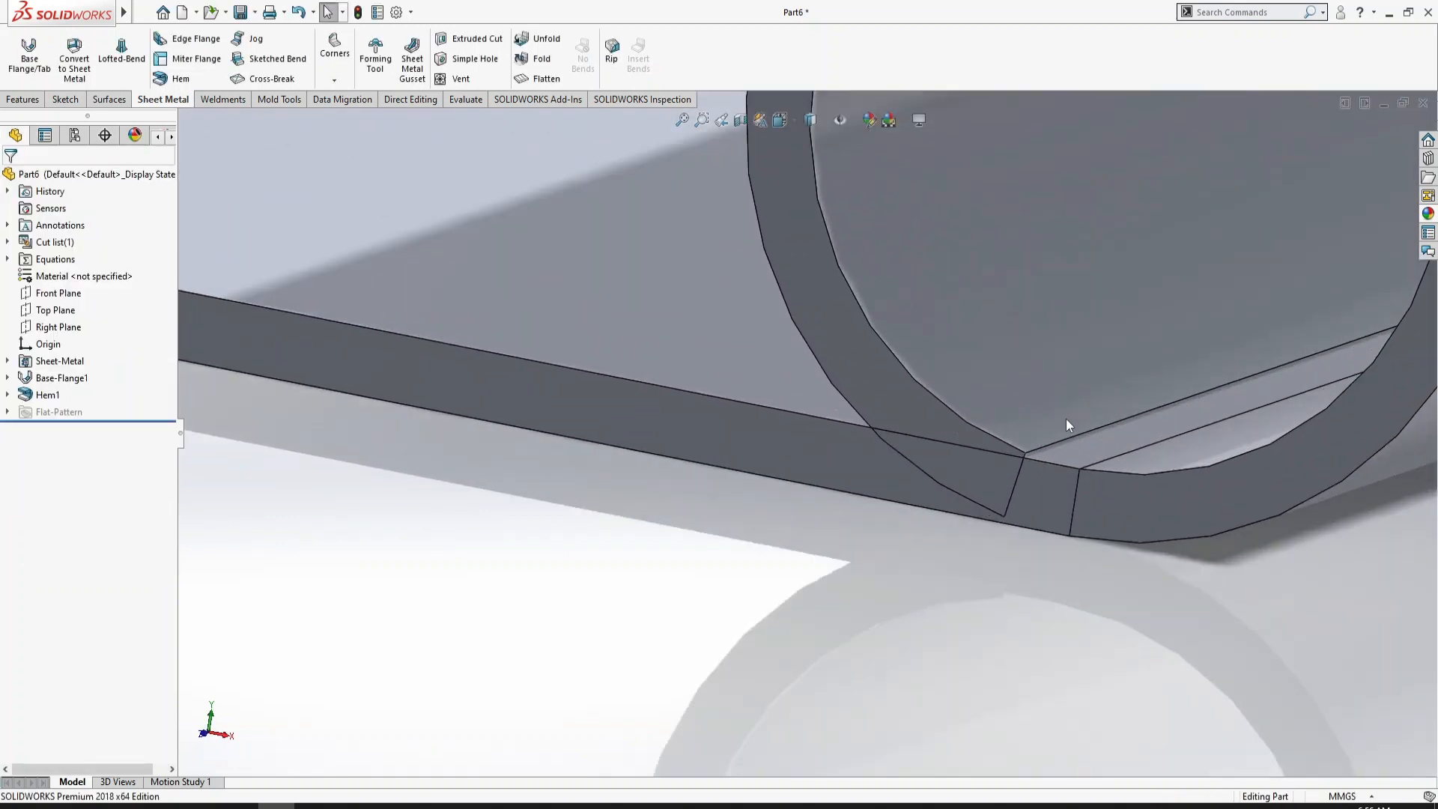
scroll(1167, 335, up, 6)
scroll(1164, 334, up, 4)
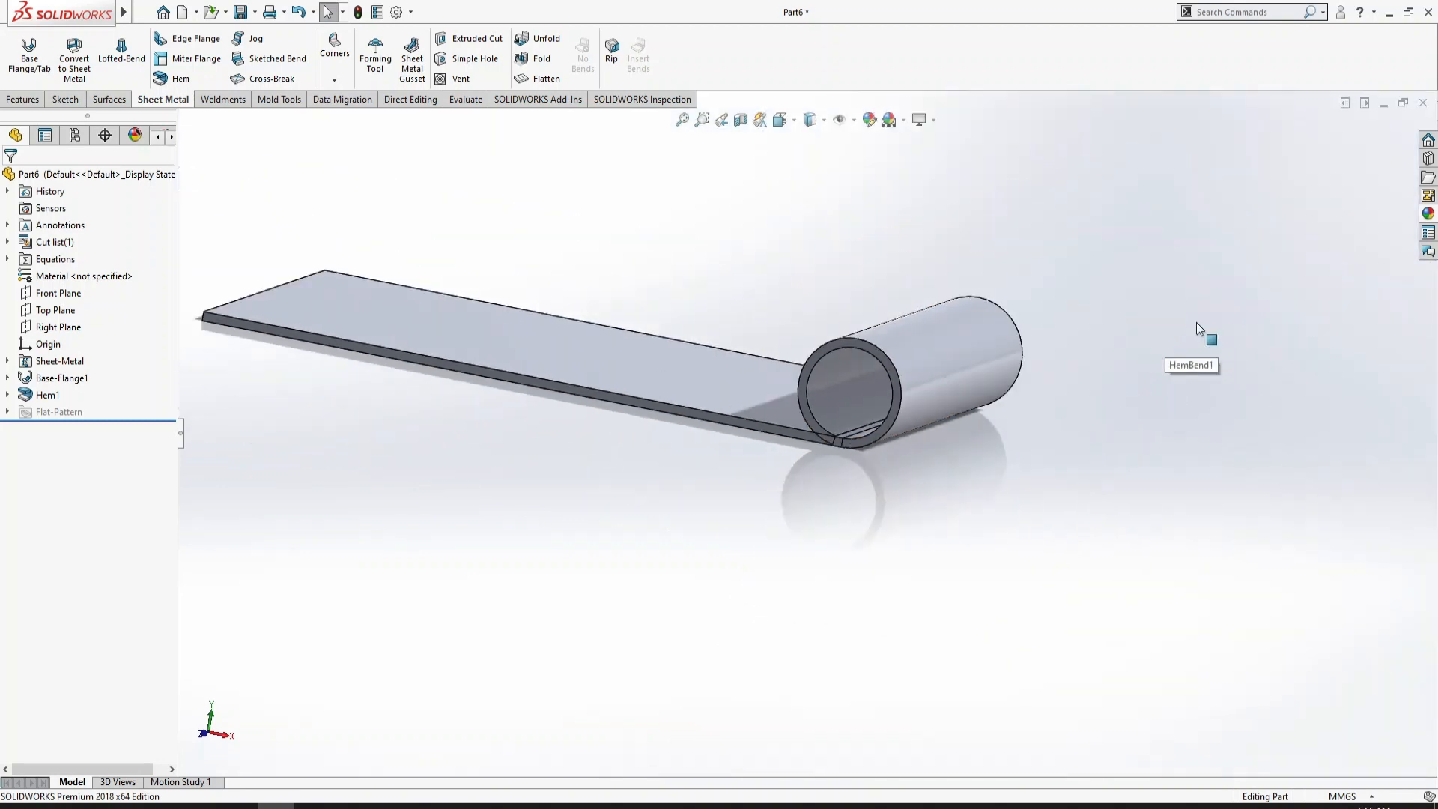